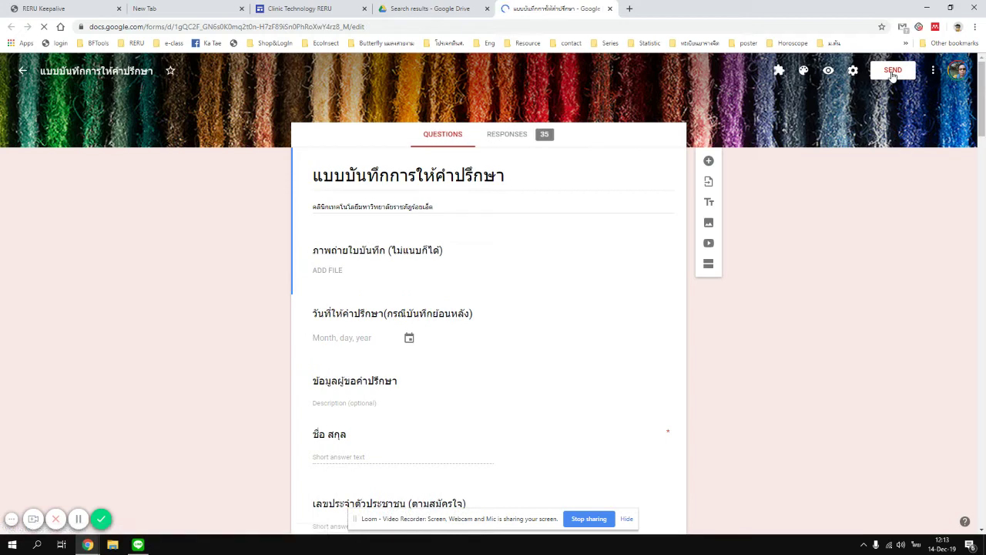
# Copy the form's shortened forms.gle link and return to the site's bullet list.
pyautogui.click(892, 73)
pyautogui.click(464, 150)
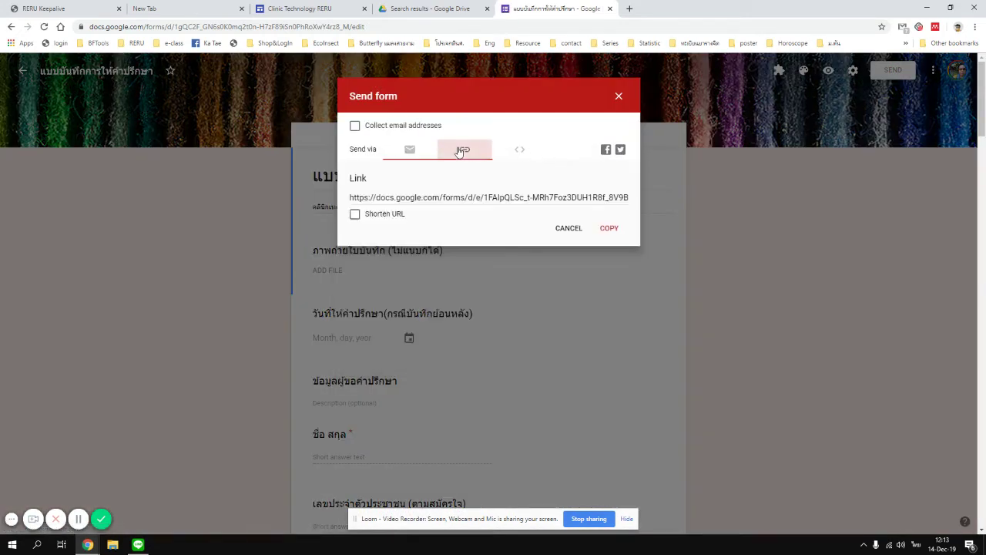
pyautogui.click(356, 214)
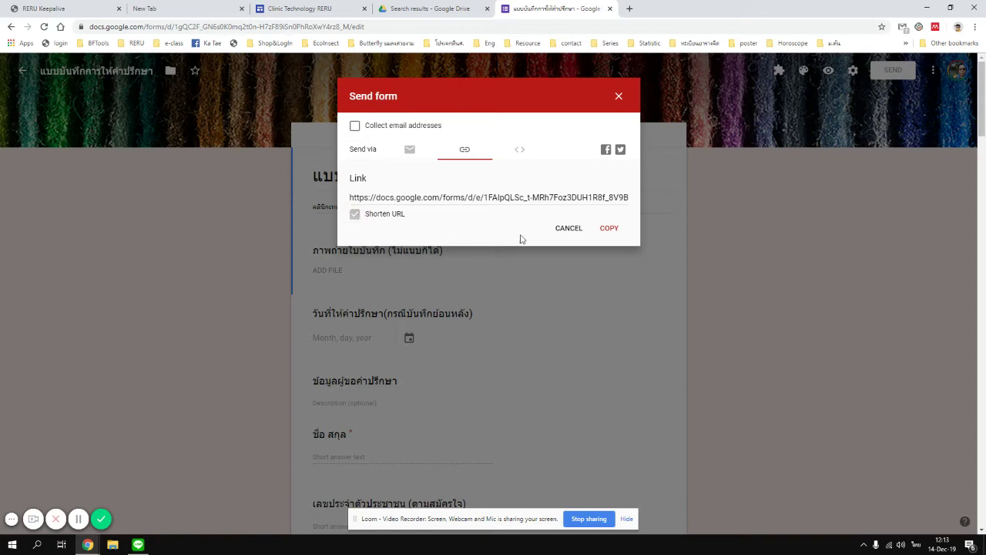
pyautogui.click(608, 228)
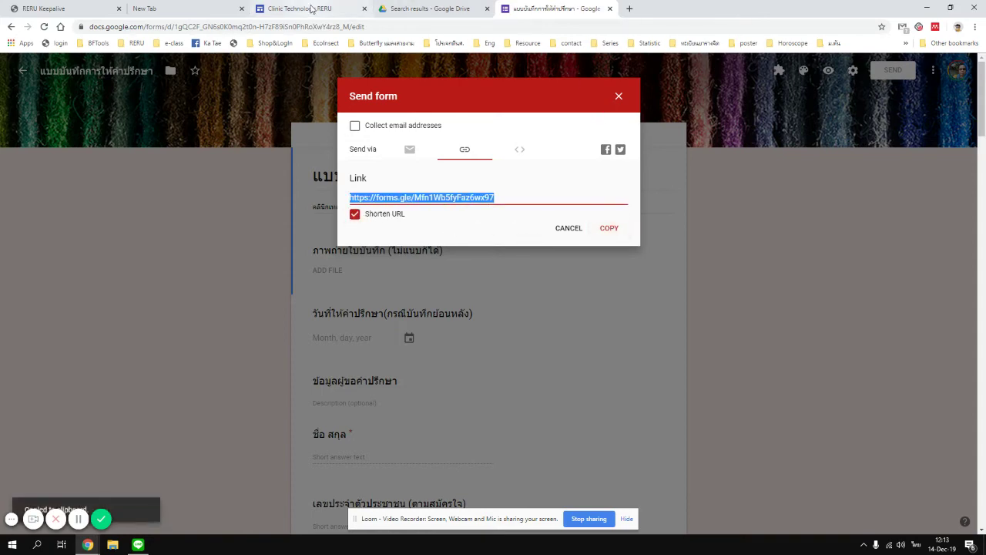
pyautogui.click(308, 10)
pyautogui.click(214, 362)
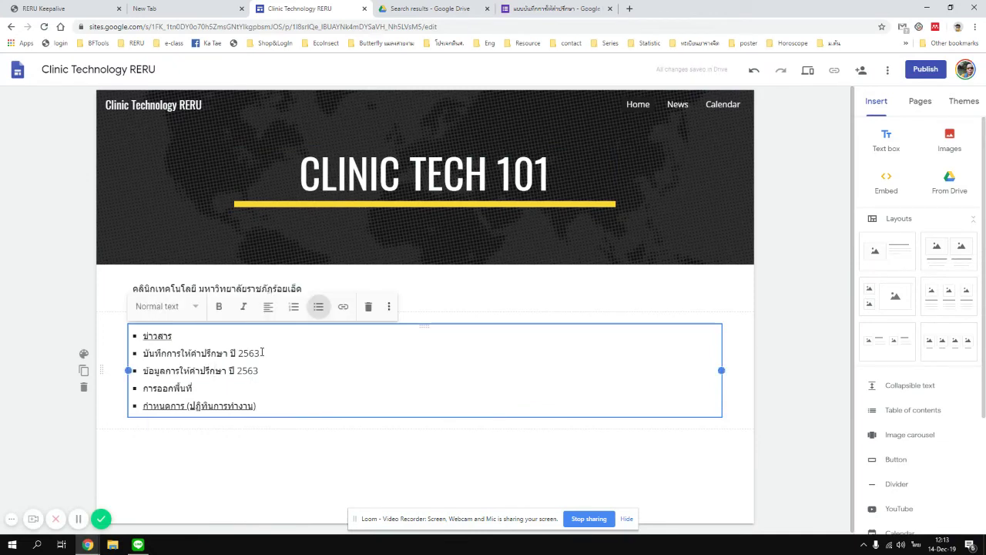
# Link the bullet 'บันทึกการให้คำปรึกษา ปี 2563' to the copied forms.gle address.
pyautogui.moveTo(262, 352); pyautogui.dragTo(143, 353)
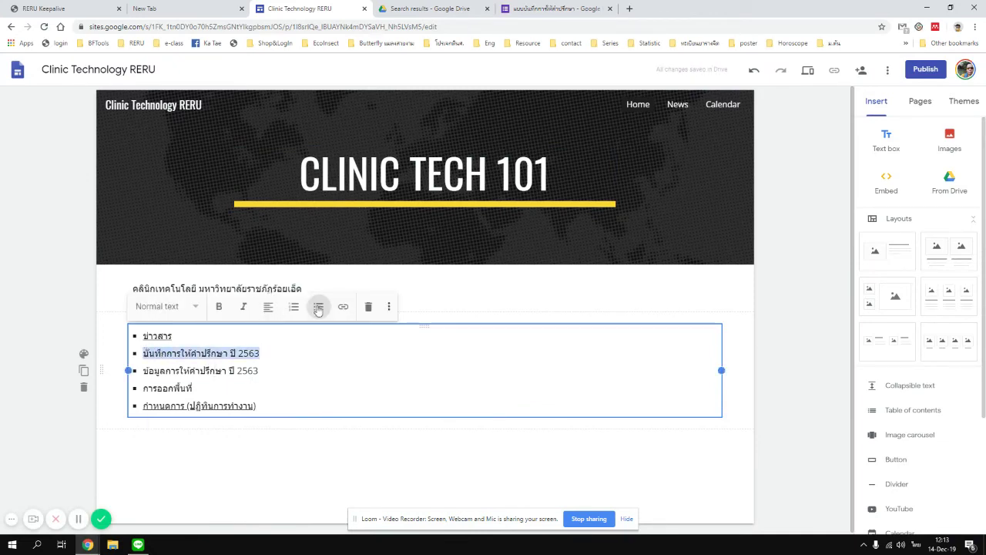
pyautogui.click(343, 306)
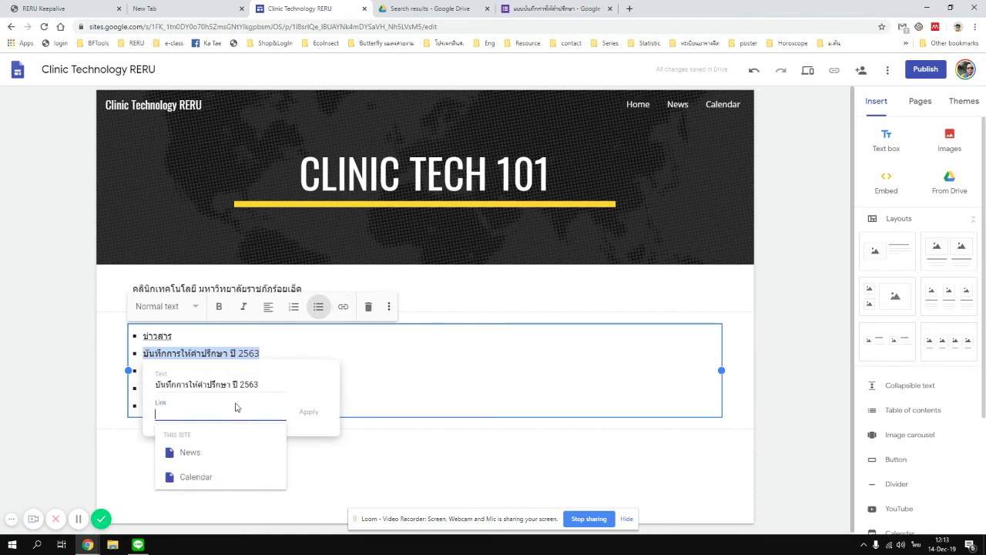
pyautogui.hotkey('ctrl', 'v')
pyautogui.click(306, 413)
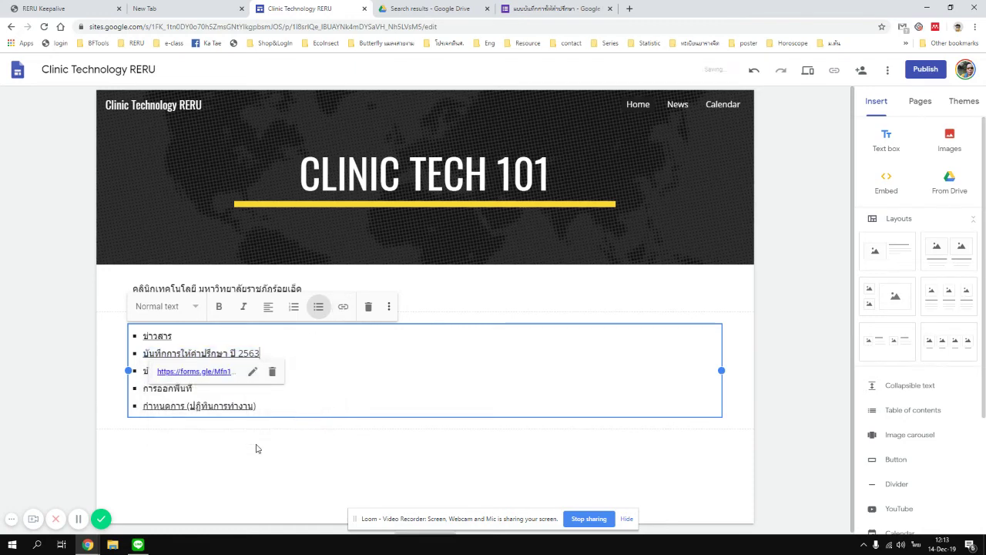
pyautogui.click(533, 18)
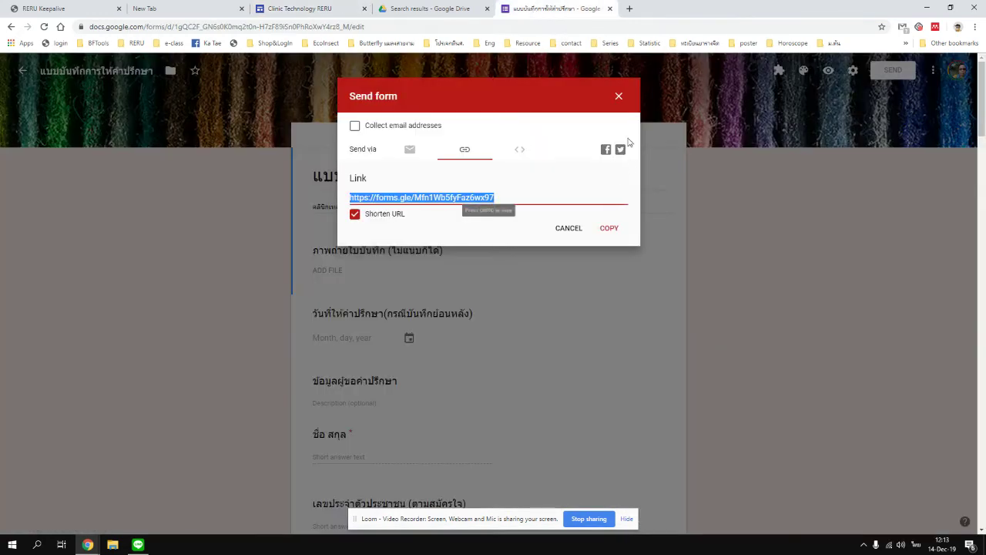
# Open the form's 35 responses in a linked Google Sheets responses spreadsheet.
pyautogui.click(721, 258)
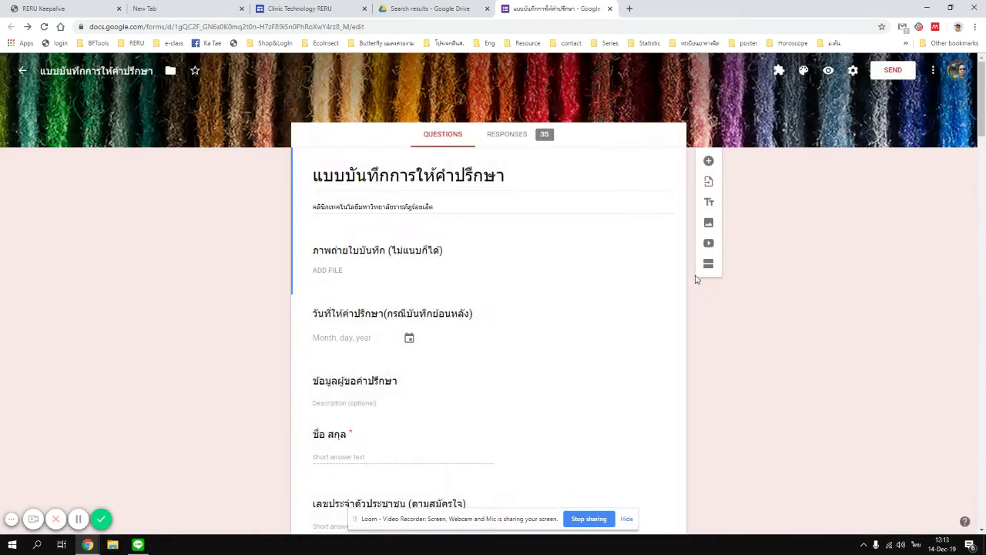
pyautogui.click(508, 135)
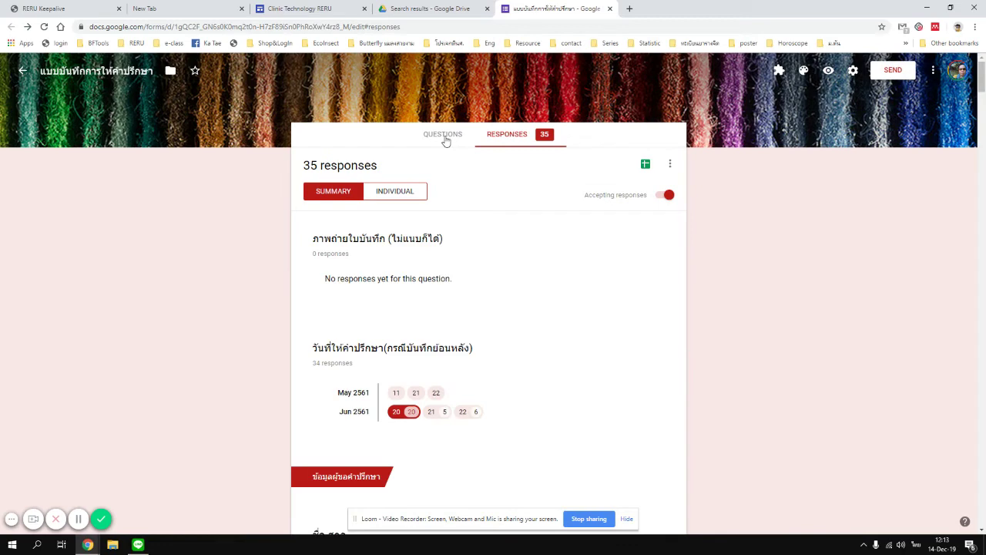
pyautogui.click(645, 165)
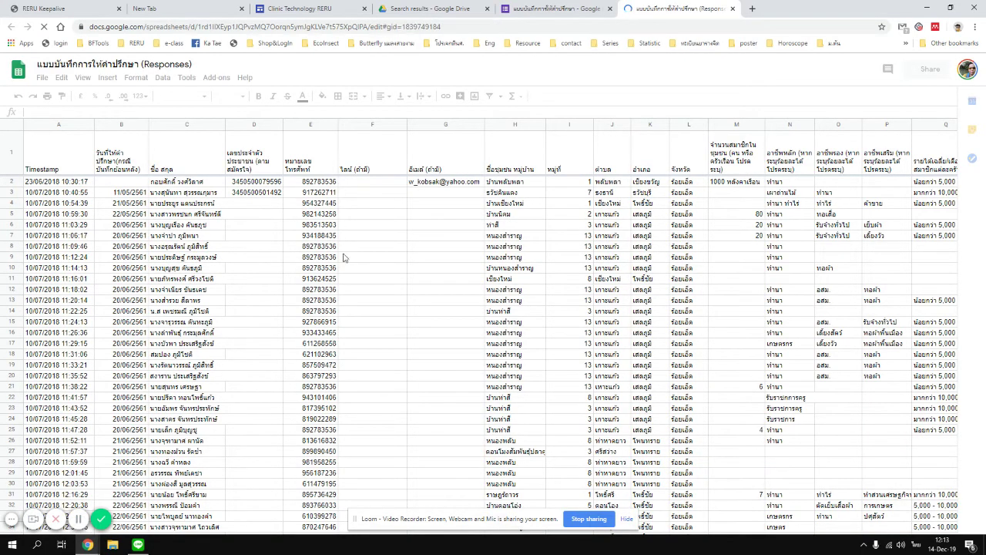
# Hide columns E–G and column I in the responses sheet.
pyautogui.click(309, 124)
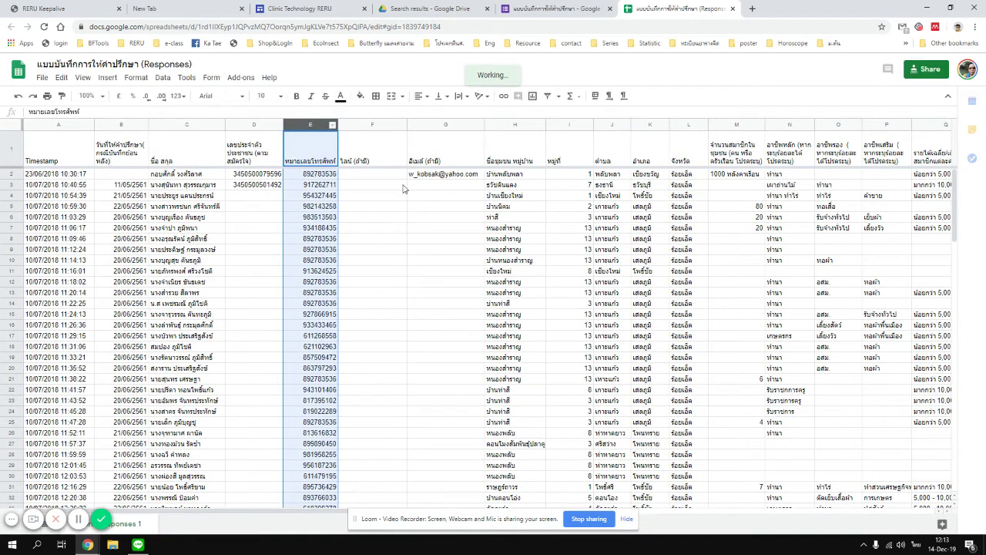
pyautogui.hotkey('shift', 'Right')
pyautogui.hotkey('shift', 'Right')
pyautogui.hotkey('shift', 'Right')
pyautogui.hotkey('shift', 'Right')
pyautogui.hotkey('shift', 'Right')
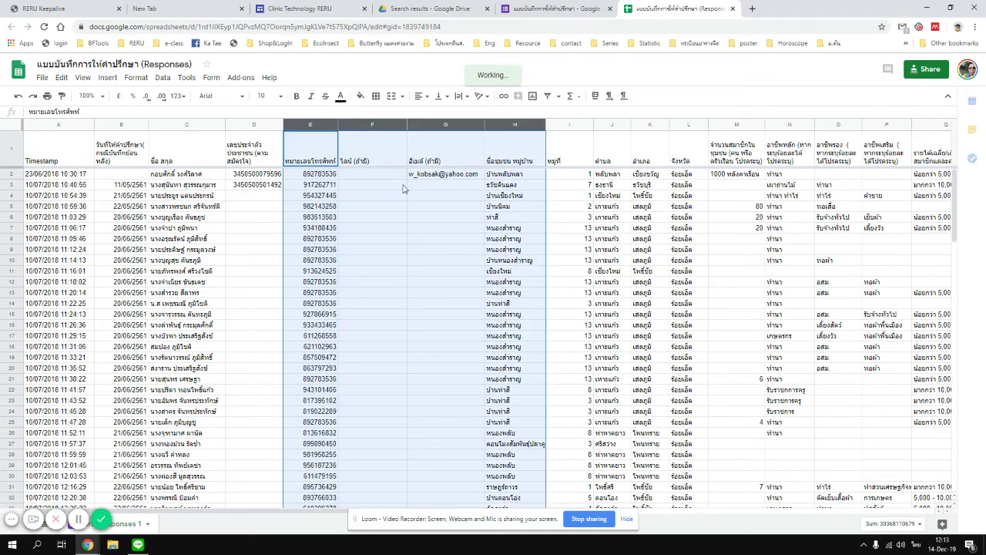
pyautogui.hotkey('shift', 'Left')
pyautogui.hotkey('shift', 'Left')
pyautogui.hotkey('shift', 'Left')
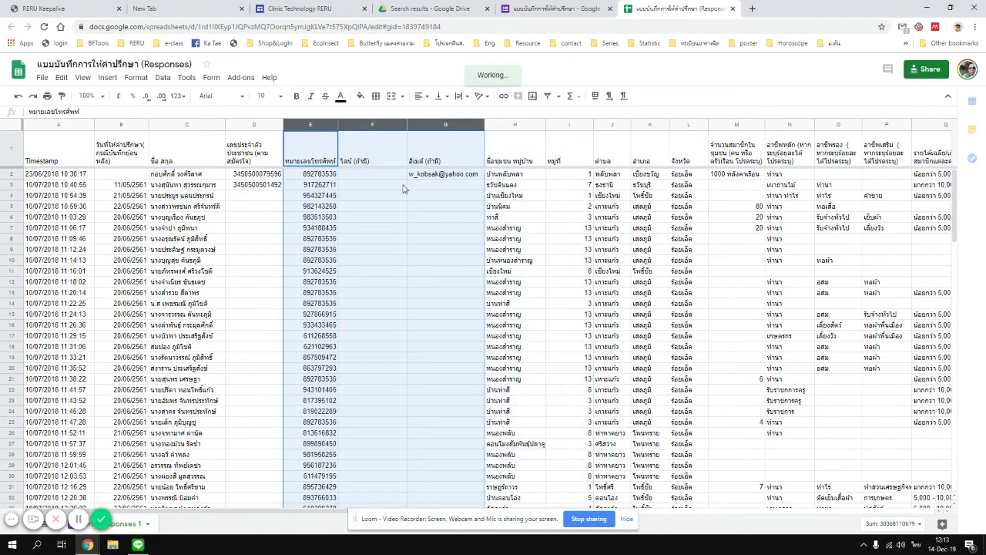
pyautogui.rightClick(443, 125)
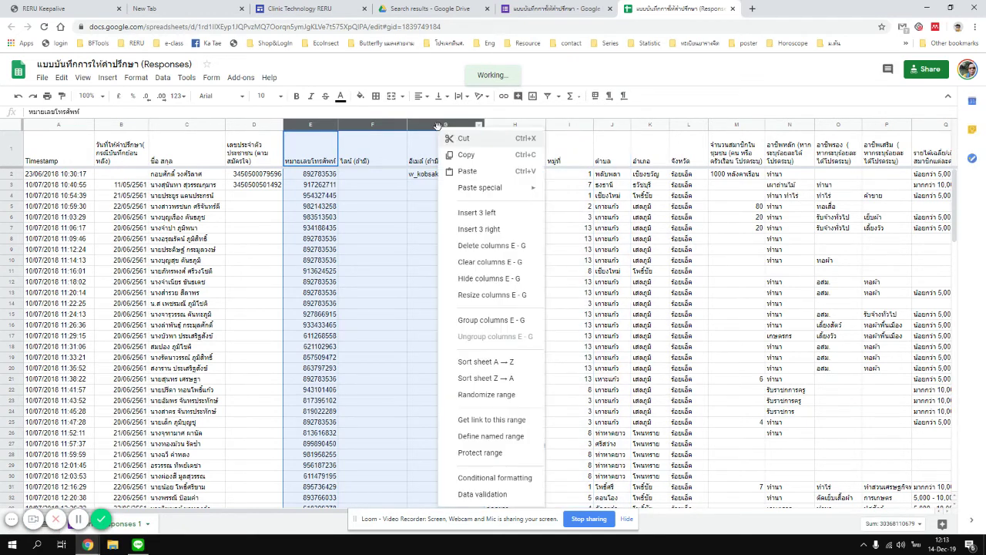
pyautogui.click(476, 279)
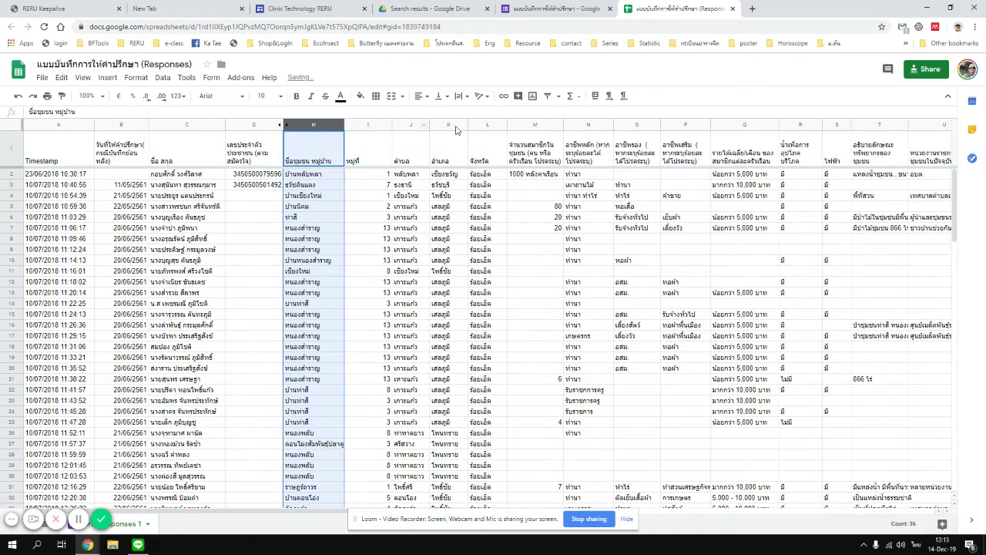
pyautogui.rightClick(373, 126)
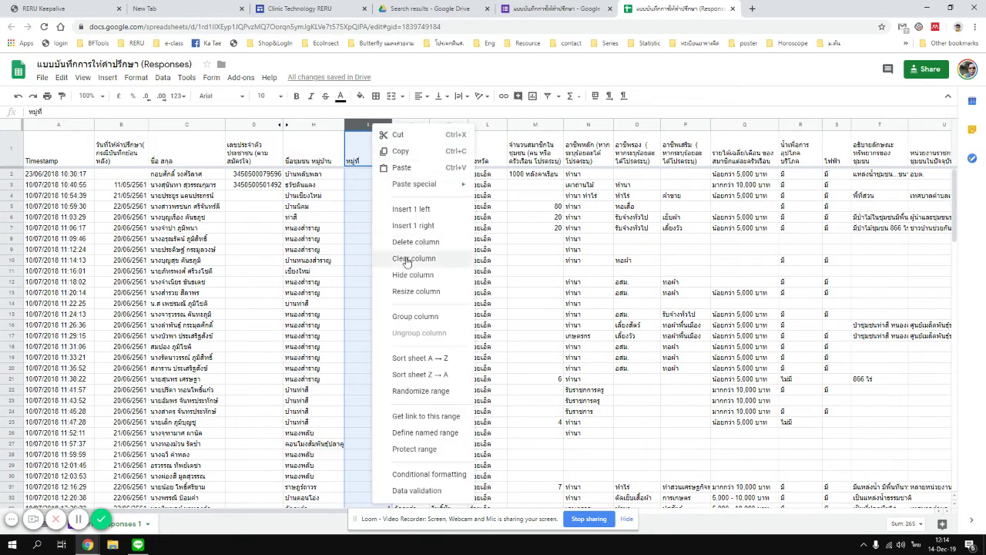
pyautogui.click(410, 279)
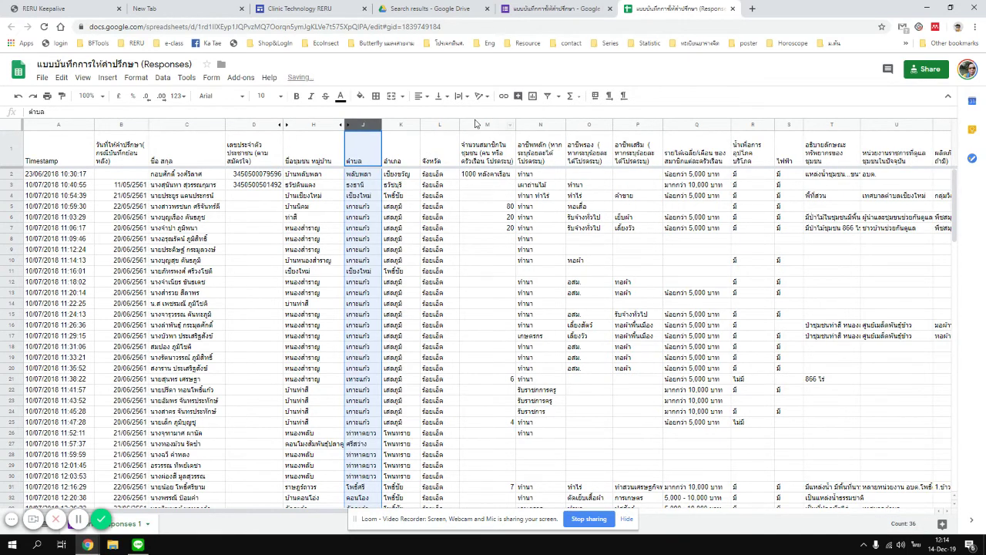
# Hide columns Q–AB and column AH, then clear the selection.
pyautogui.click(683, 128)
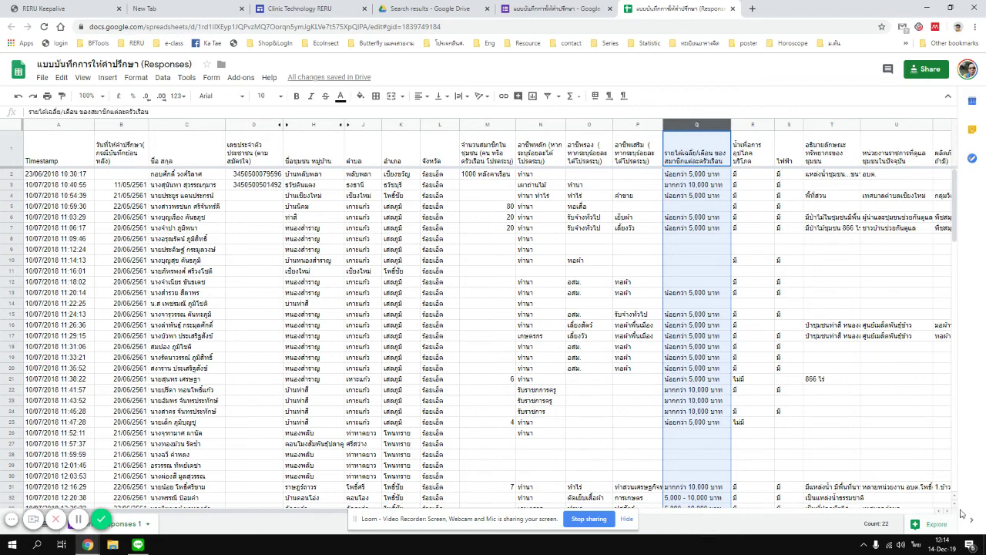
pyautogui.moveTo(948, 513); pyautogui.dragTo(948, 513)
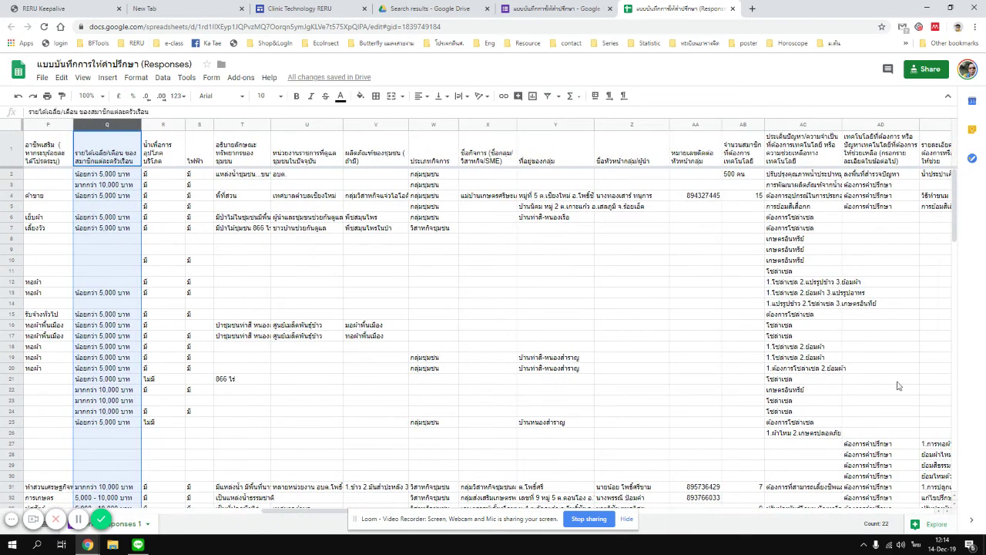
pyautogui.click(743, 124)
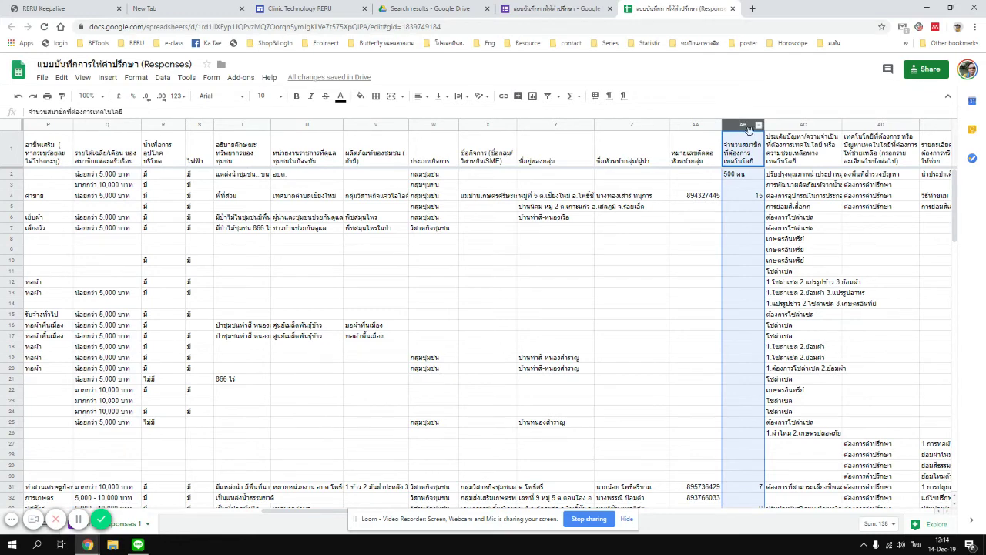
pyautogui.hotkey('shift', 'Left')
pyautogui.hotkey('shift', 'Left')
pyautogui.hotkey('shift', 'Left')
pyautogui.hotkey('shift', 'Left')
pyautogui.hotkey('shift', 'Left')
pyautogui.hotkey('shift', 'Left')
pyautogui.hotkey('shift', 'Left')
pyautogui.hotkey('shift', 'Left')
pyautogui.hotkey('shift', 'Left')
pyautogui.hotkey('shift', 'Left')
pyautogui.hotkey('shift', 'Left')
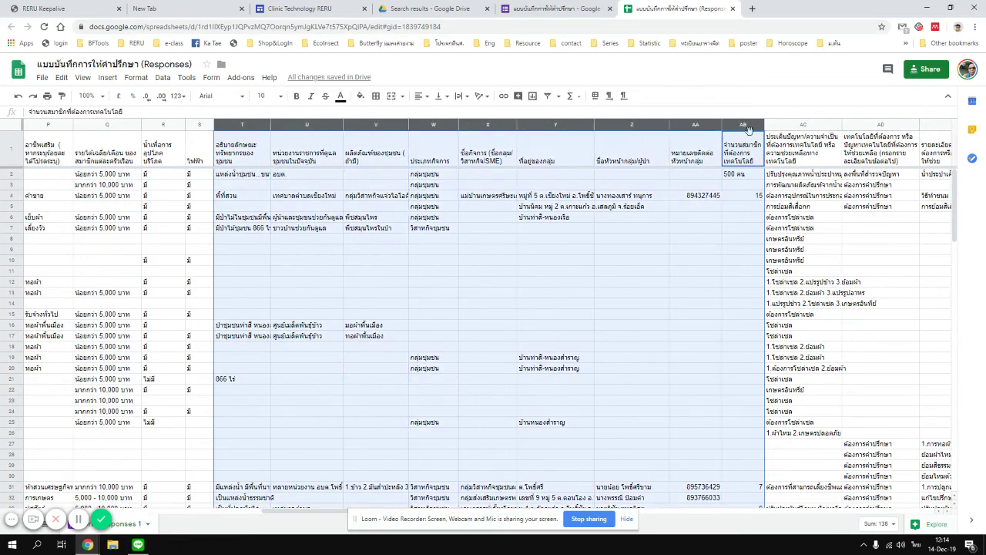
pyautogui.hotkey('shift', 'Left')
pyautogui.hotkey('shift', 'Left')
pyautogui.hotkey('shift', 'Left')
pyautogui.hotkey('shift', 'Left')
pyautogui.hotkey('shift', 'Right')
pyautogui.hotkey('shift', 'Right')
pyautogui.hotkey('shift', 'Right')
pyautogui.hotkey('shift', 'Right')
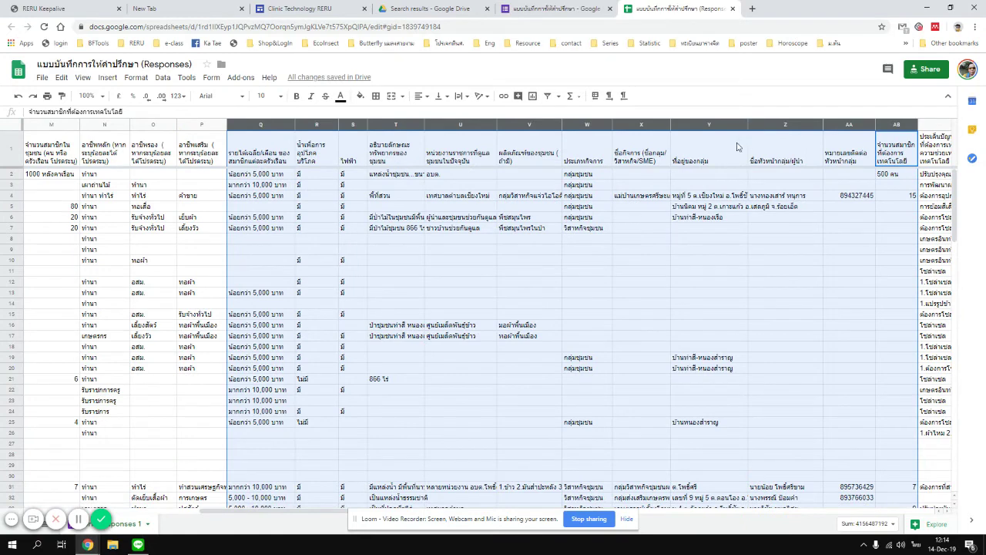
pyautogui.rightClick(520, 127)
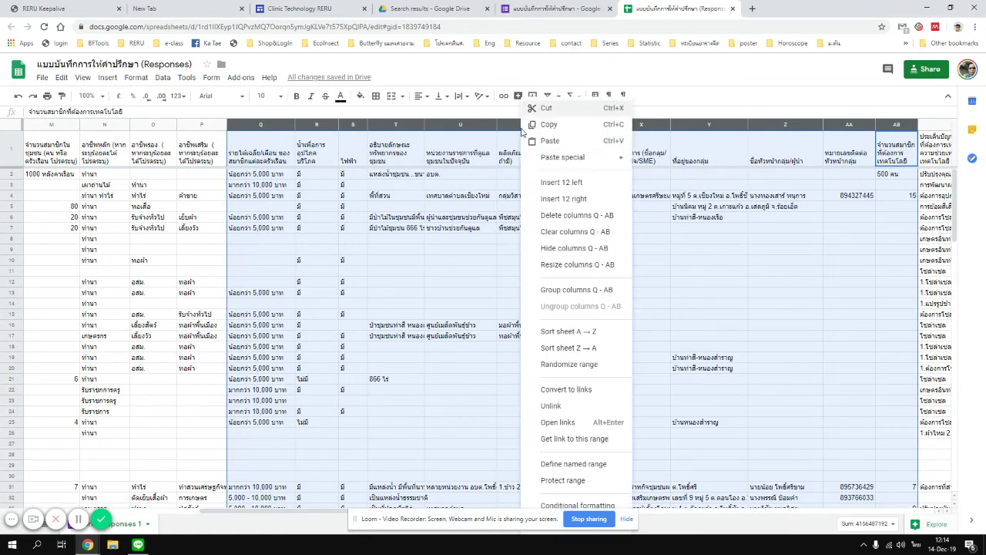
pyautogui.click(570, 248)
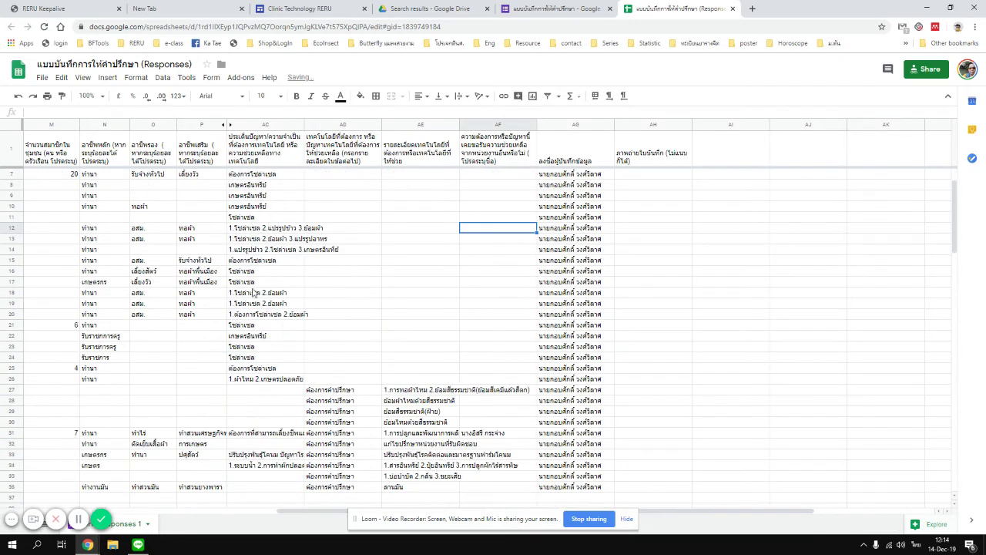
pyautogui.rightClick(651, 126)
pyautogui.click(686, 283)
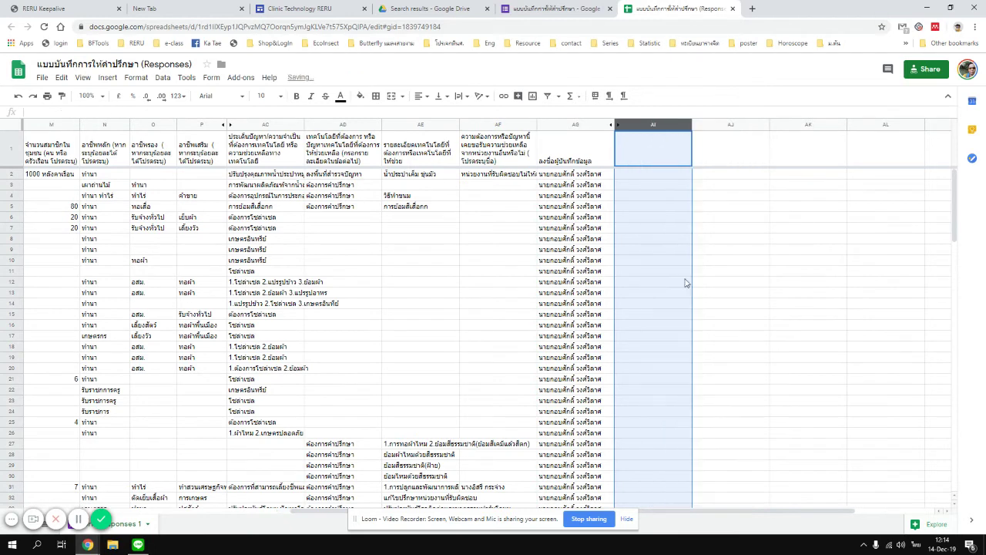
pyautogui.click(499, 304)
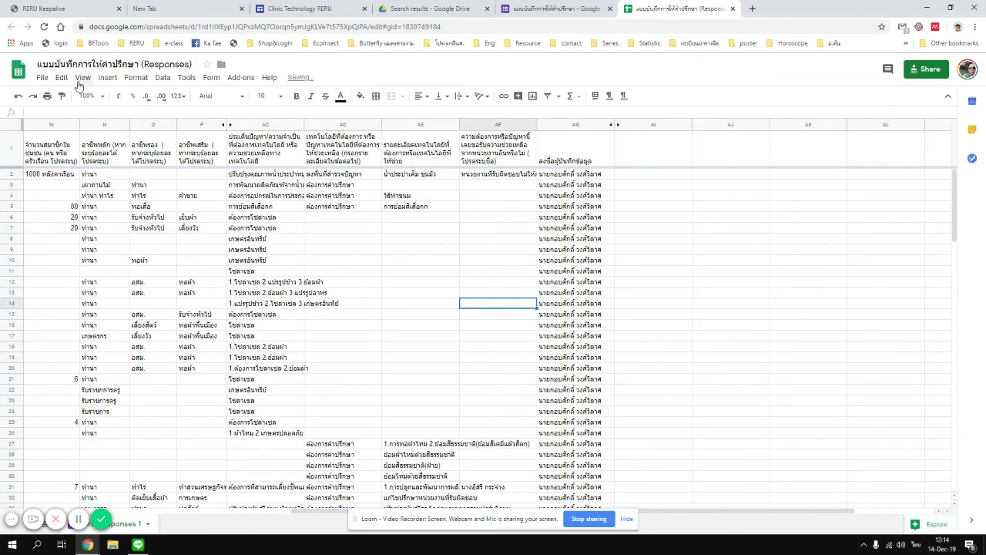
# Publish only the Form responses 1 sheet to the web.
pyautogui.click(42, 78)
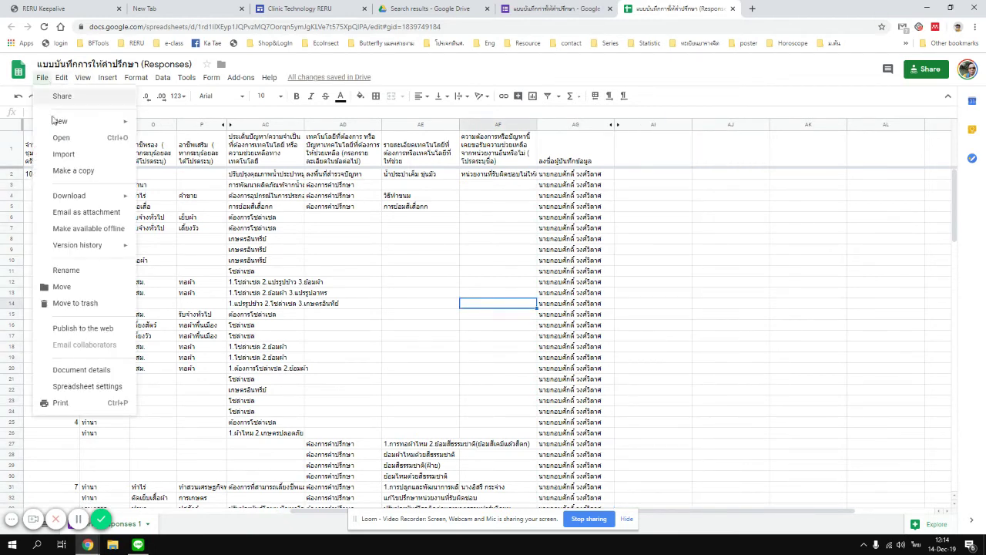
pyautogui.click(79, 330)
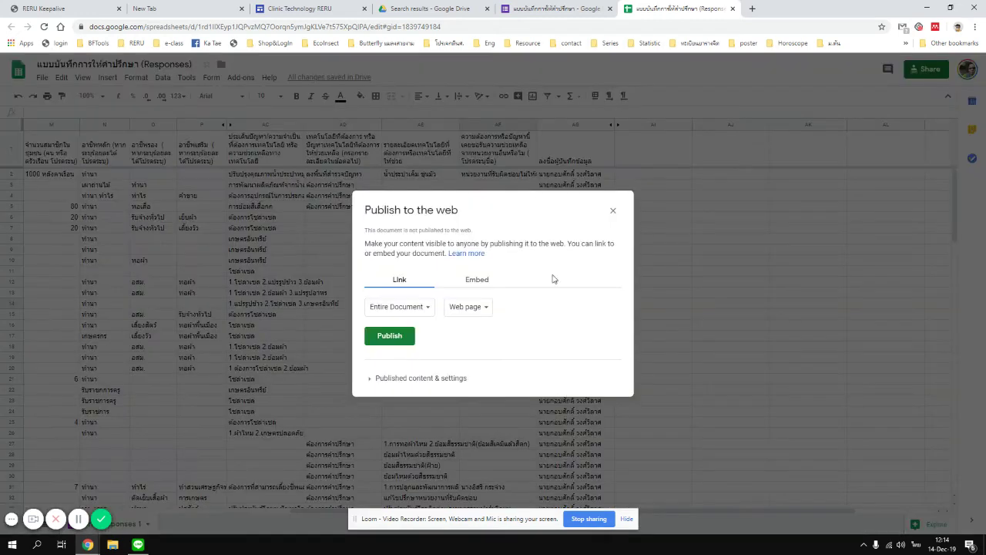
pyautogui.click(414, 309)
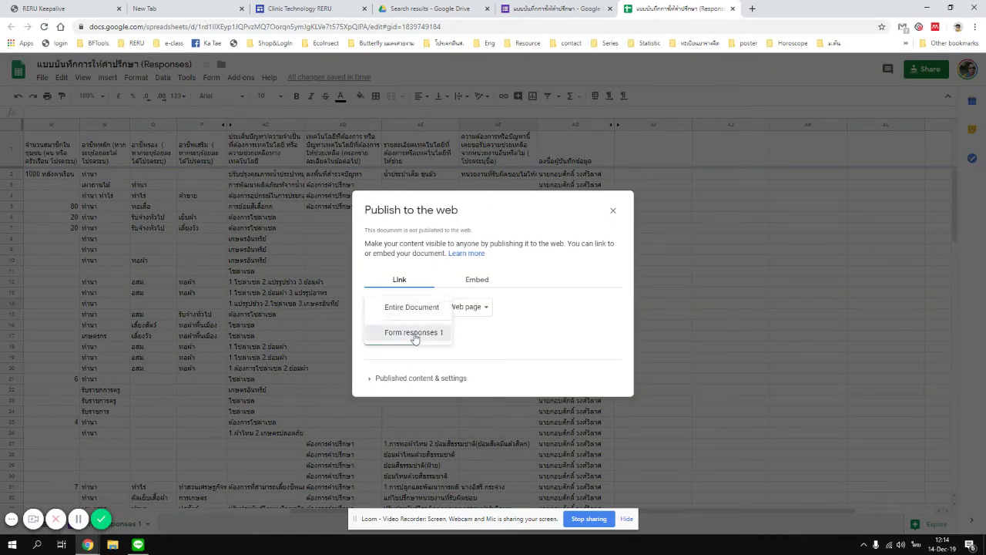
pyautogui.click(415, 333)
pyautogui.click(379, 341)
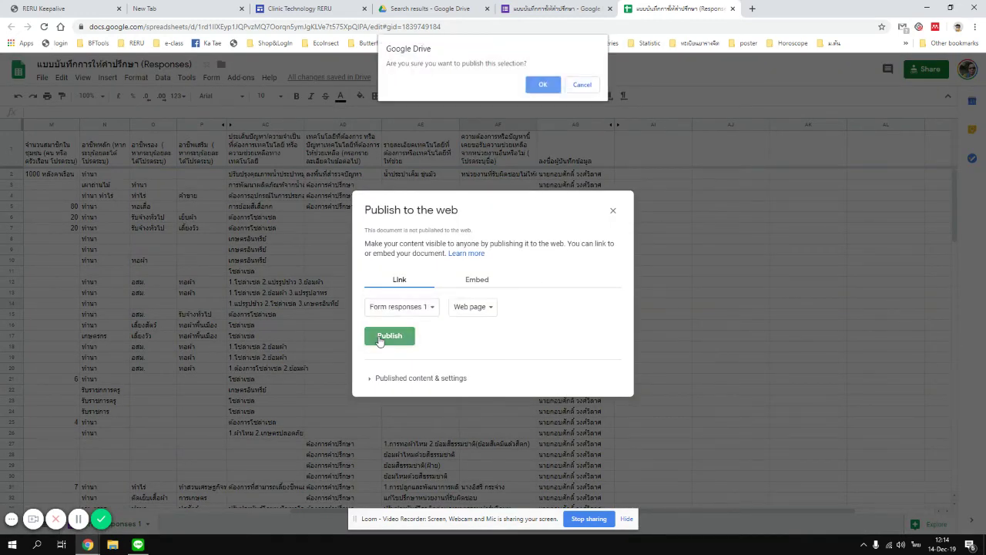
pyautogui.click(541, 85)
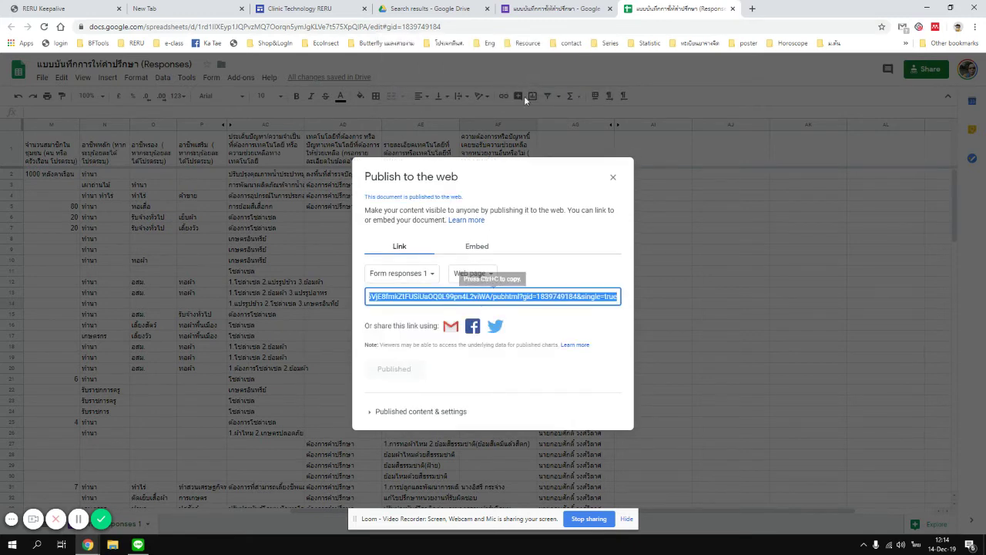
# Copy the published sheet's link and return to the site editor.
pyautogui.rightClick(485, 293)
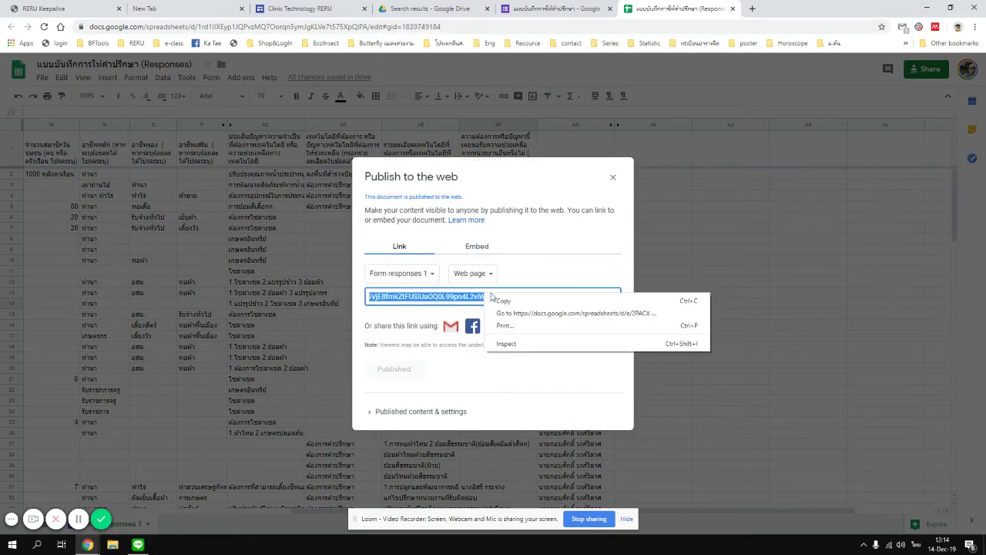
pyautogui.click(515, 302)
pyautogui.click(300, 8)
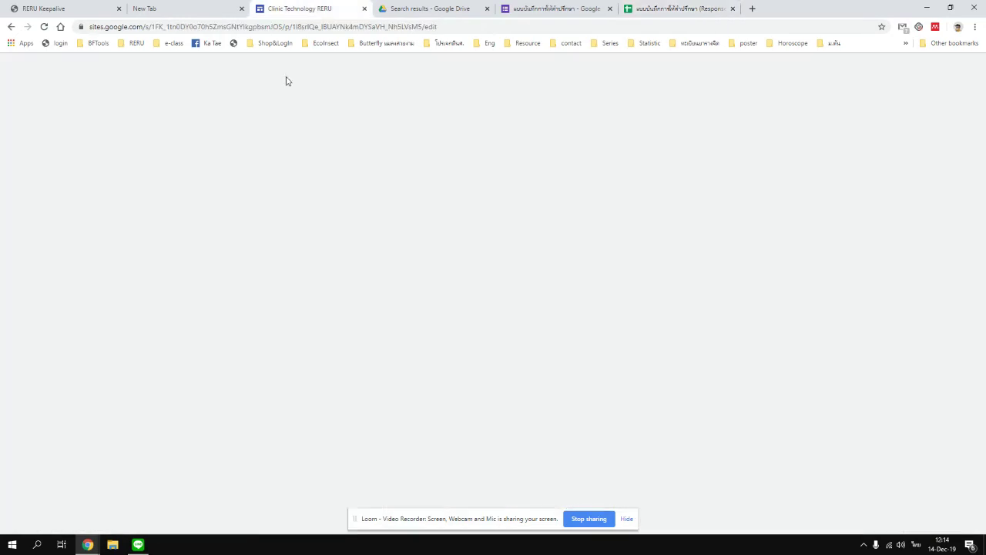
# Link the bullet 'ข้อมูลการให้คำปรึกษา ปี 2563' to the published responses sheet URL.
pyautogui.click(243, 402)
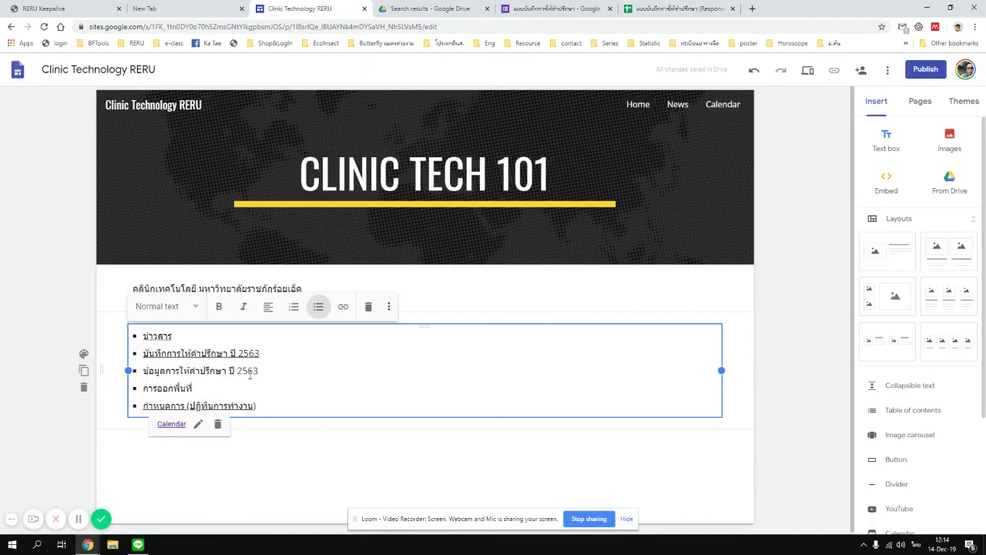
pyautogui.moveTo(274, 369); pyautogui.dragTo(143, 370)
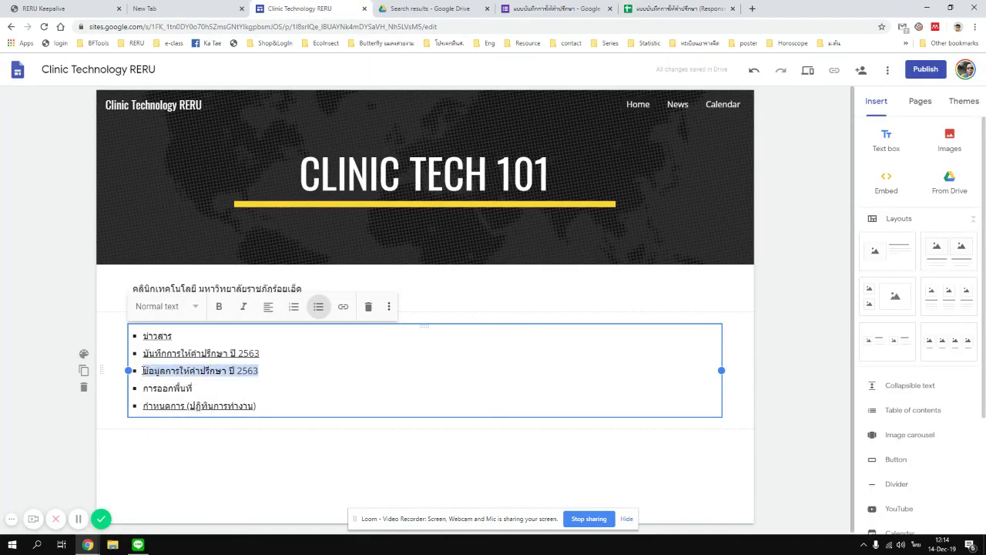
pyautogui.click(343, 305)
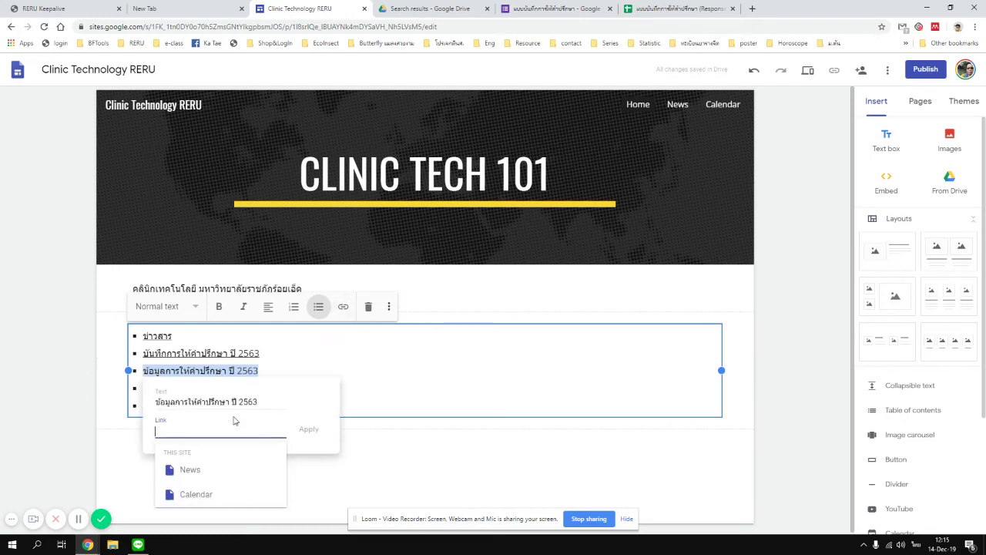
pyautogui.hotkey('ctrl', 'v')
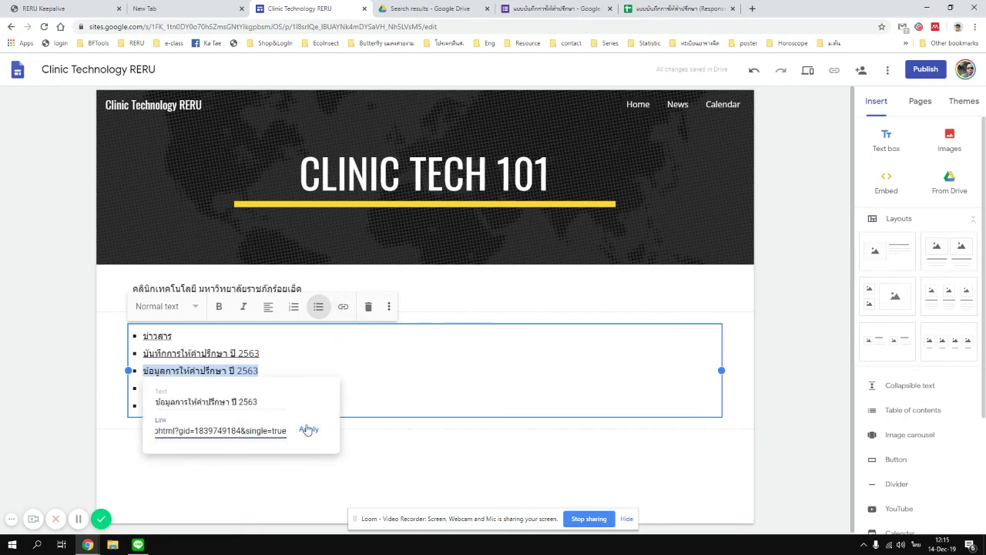
pyautogui.click(308, 428)
pyautogui.click(61, 468)
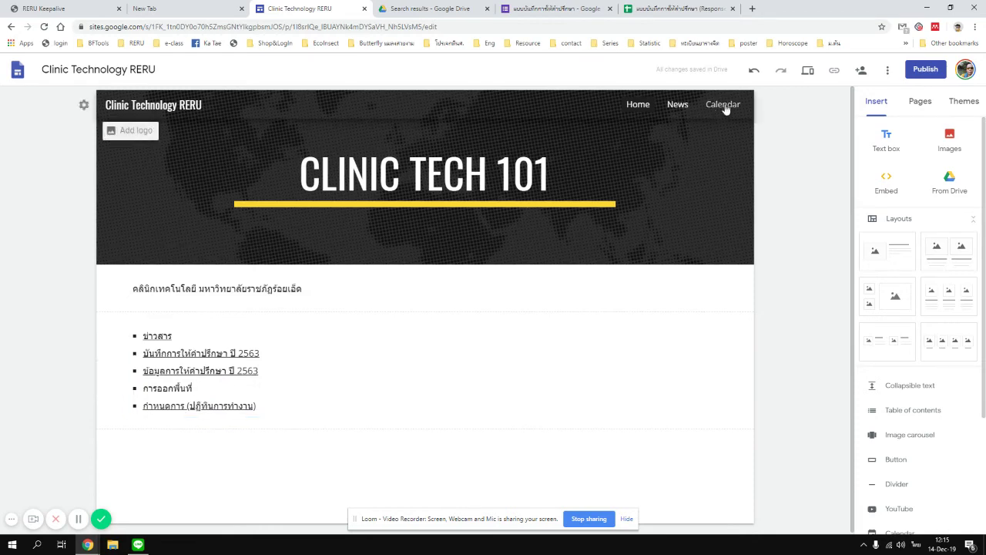
# Add a new site page named Activities.
pyautogui.click(920, 103)
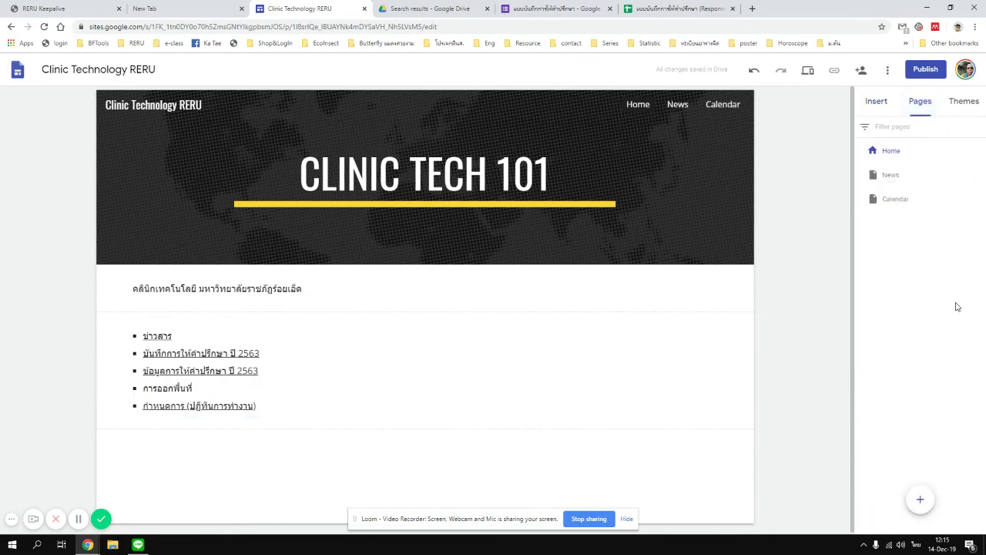
pyautogui.click(897, 184)
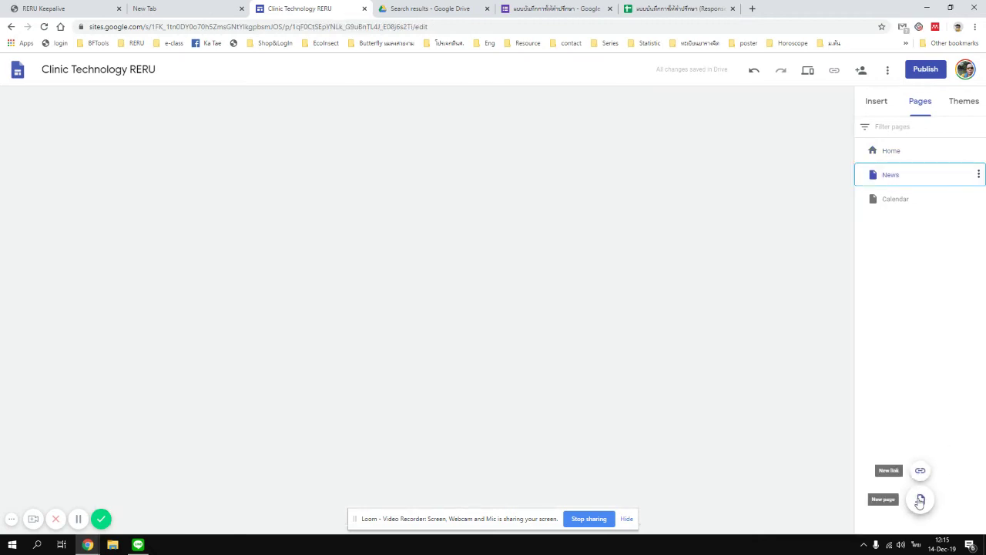
pyautogui.click(920, 499)
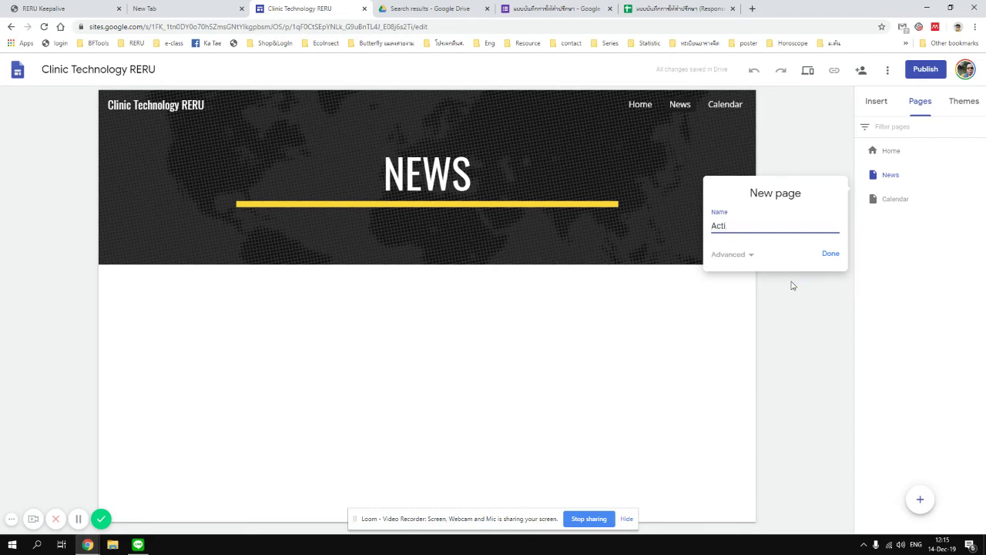
pyautogui.click(830, 254)
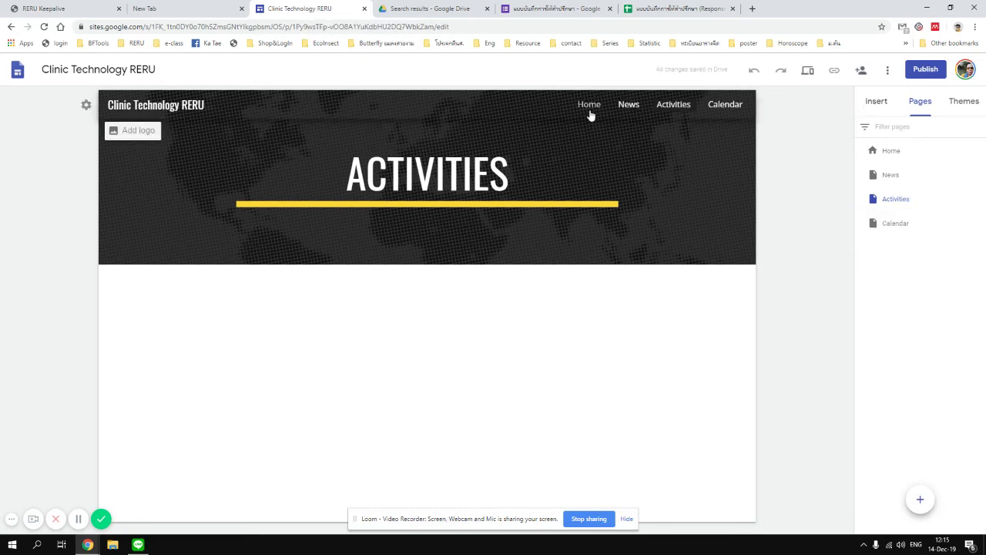
# Link the home-page bullet 'การออกพื้นที่' to the Activities page.
pyautogui.click(589, 108)
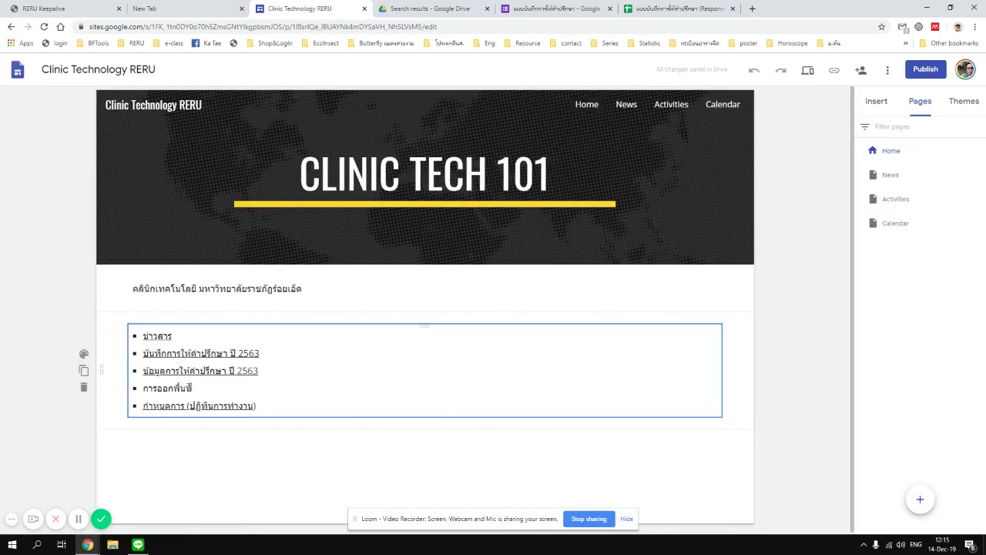
pyautogui.moveTo(192, 387); pyautogui.dragTo(143, 389)
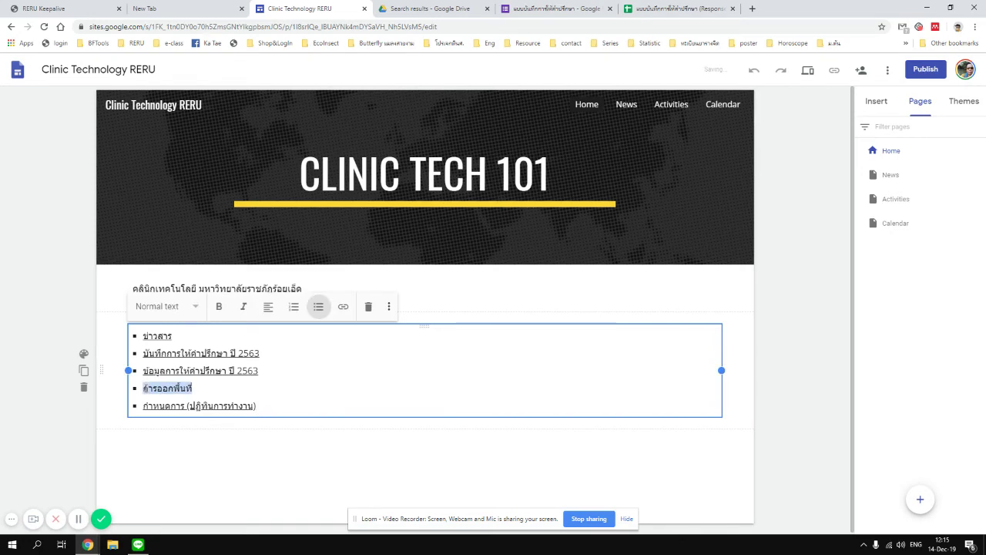
pyautogui.click(342, 306)
pyautogui.click(235, 402)
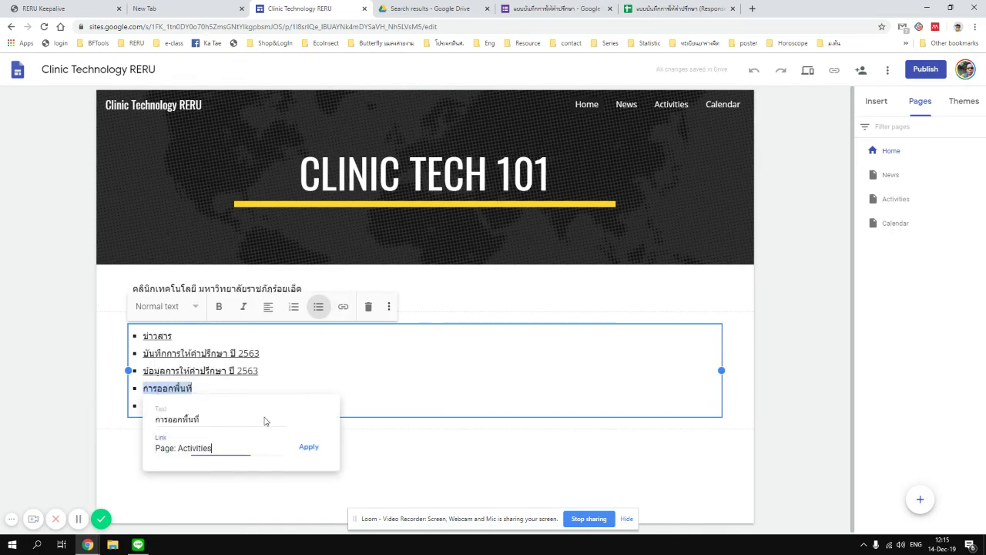
pyautogui.click(308, 449)
pyautogui.click(82, 437)
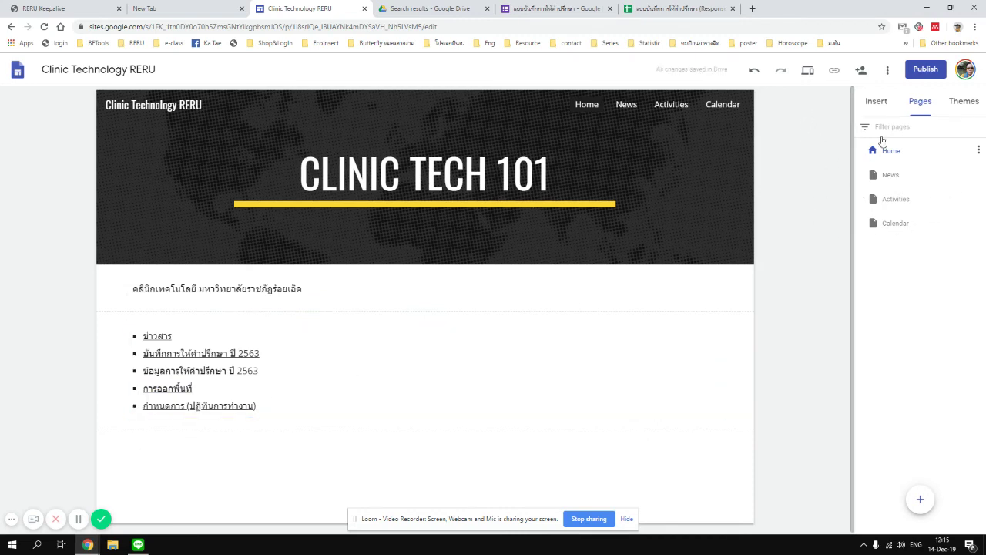
# Publish the site at web address clinictech101, opting out of search-engine listing.
pyautogui.click(925, 69)
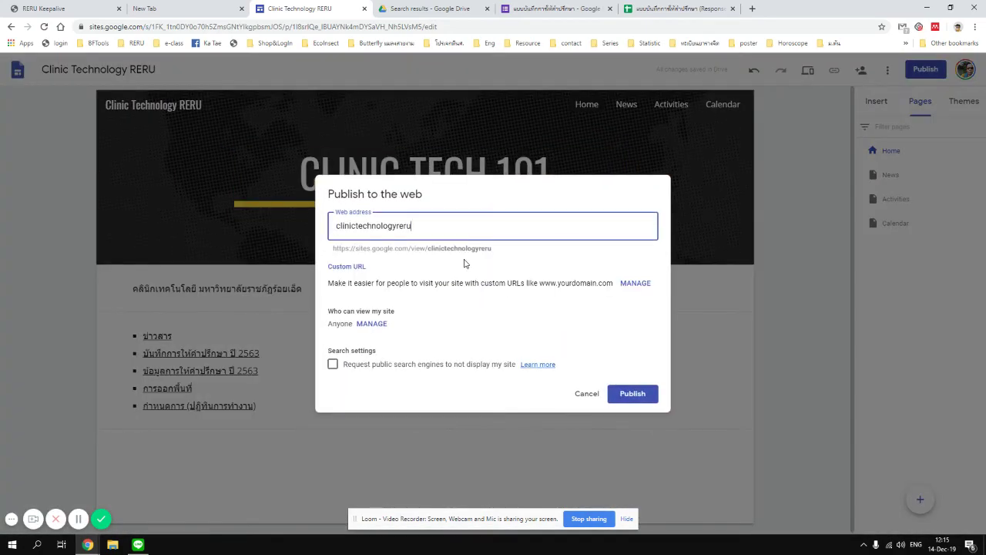
pyautogui.hotkey('shift', 'Left')
pyautogui.hotkey('shift', 'Left')
pyautogui.hotkey('shift', 'Left')
pyautogui.hotkey('shift', 'Left')
pyautogui.hotkey('shift', 'Left')
pyautogui.hotkey('shift', 'Left')
pyautogui.hotkey('shift', 'Left')
pyautogui.hotkey('shift', 'Left')
pyautogui.write('101')
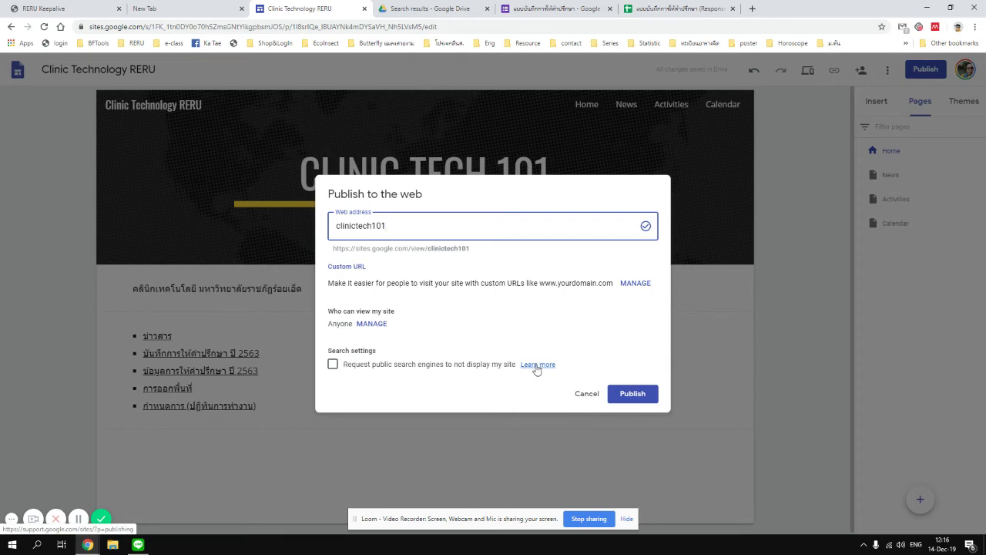
pyautogui.click(333, 364)
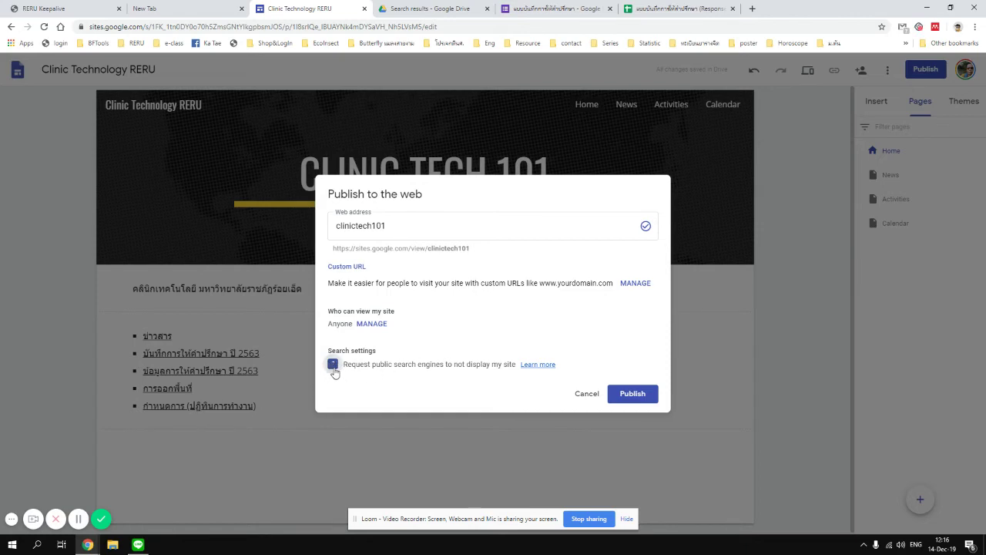
pyautogui.click(335, 369)
pyautogui.click(332, 365)
pyautogui.click(636, 394)
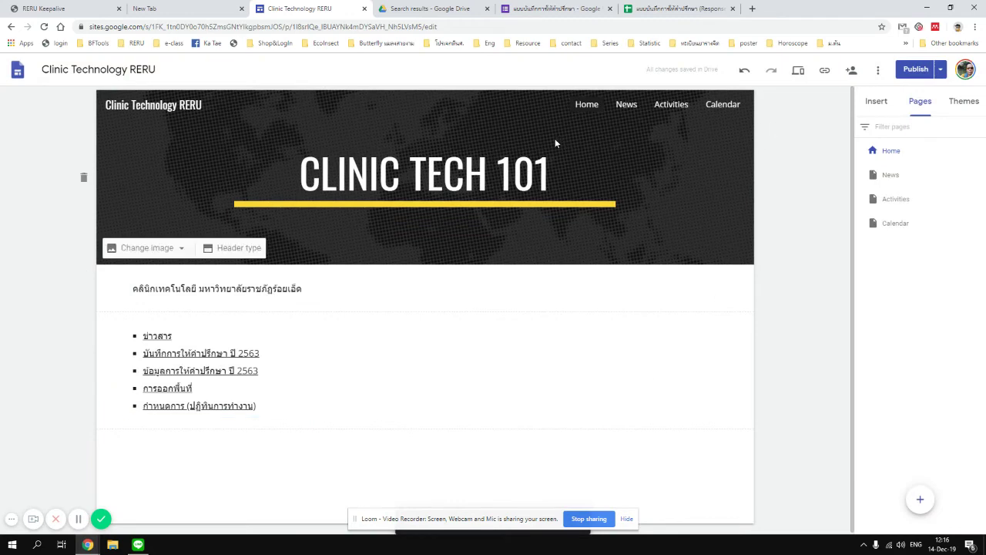
# Load the live site sites.google.com/view/clinictech101/home in a new browser tab.
pyautogui.click(824, 70)
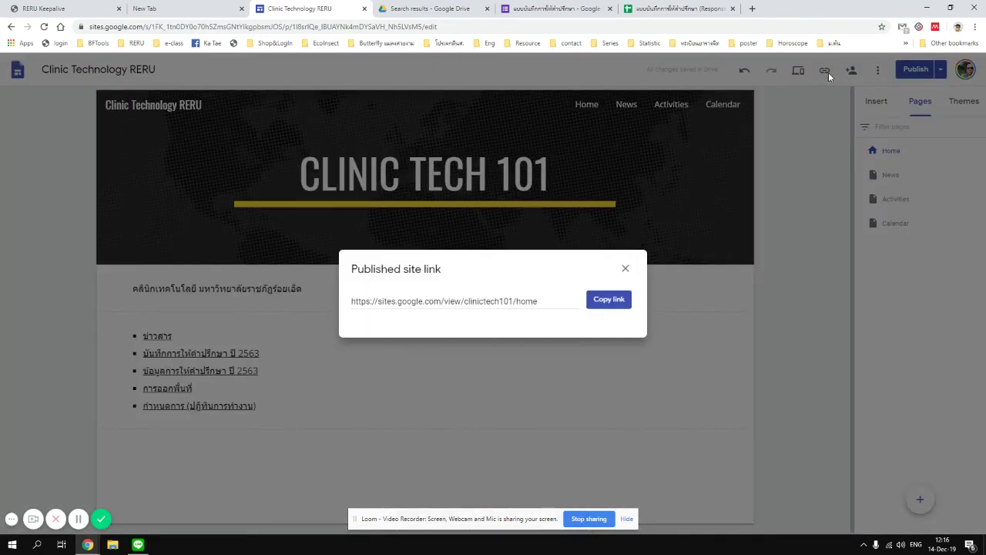
pyautogui.click(535, 307)
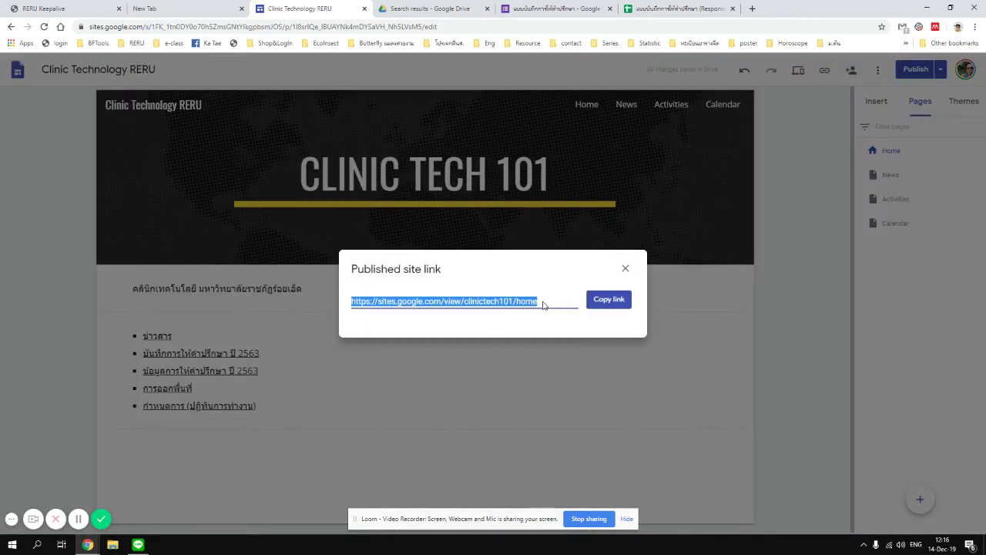
pyautogui.click(603, 299)
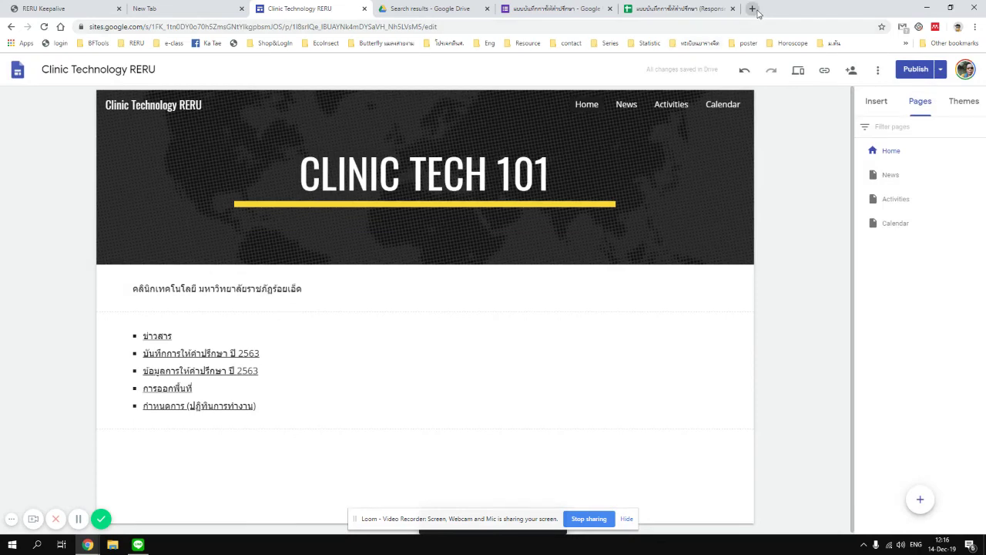
pyautogui.click(753, 10)
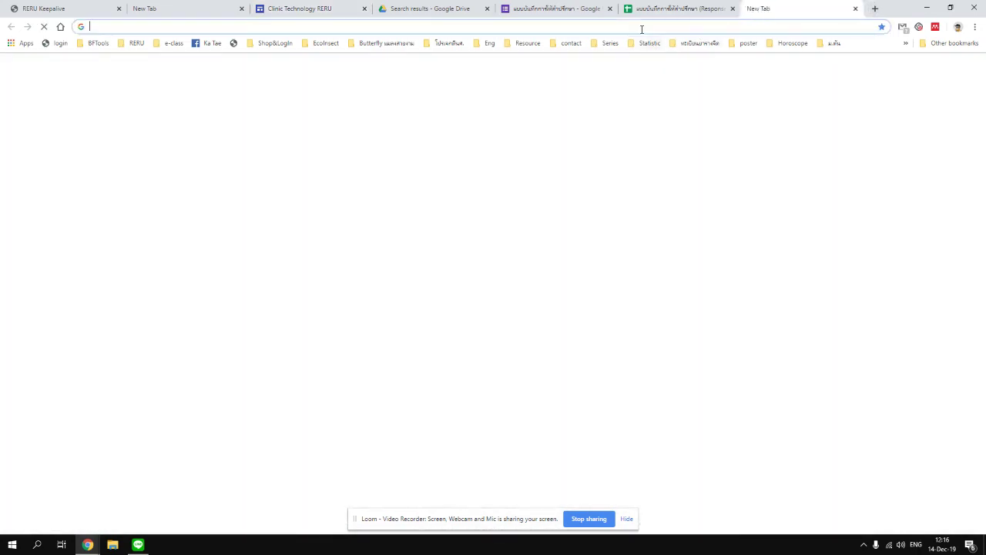
pyautogui.hotkey('ctrl', 'v')
pyautogui.press('Return')
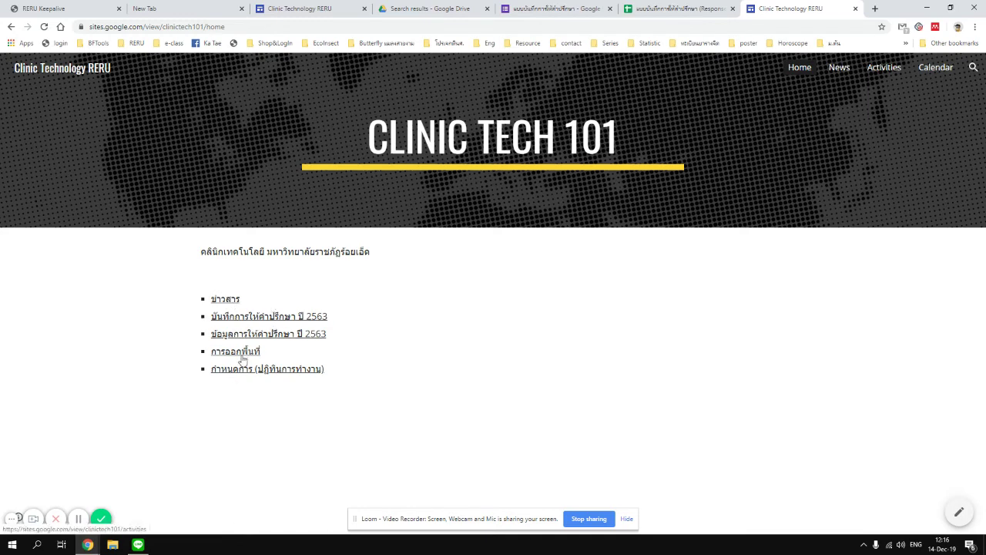
# Test the second bullet's form link on the live site.
pyautogui.click(246, 319)
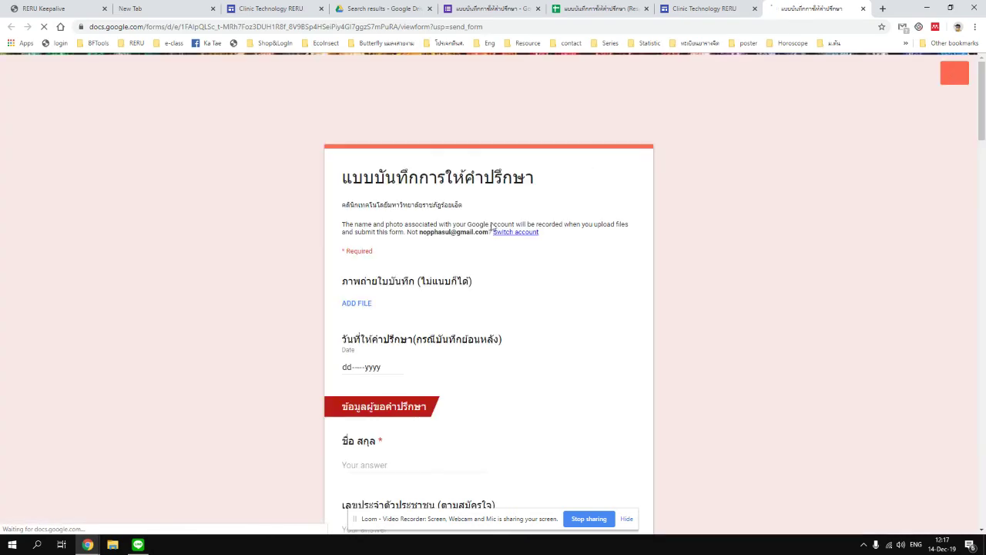
pyautogui.scroll(-10, 464, 262)
pyautogui.scroll(5, 464, 264)
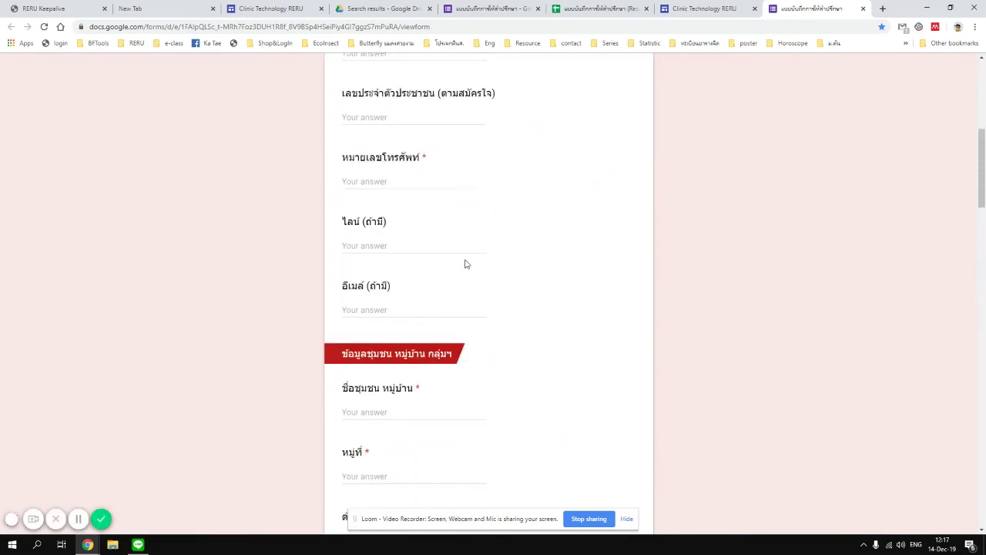
pyautogui.scroll(6, 464, 264)
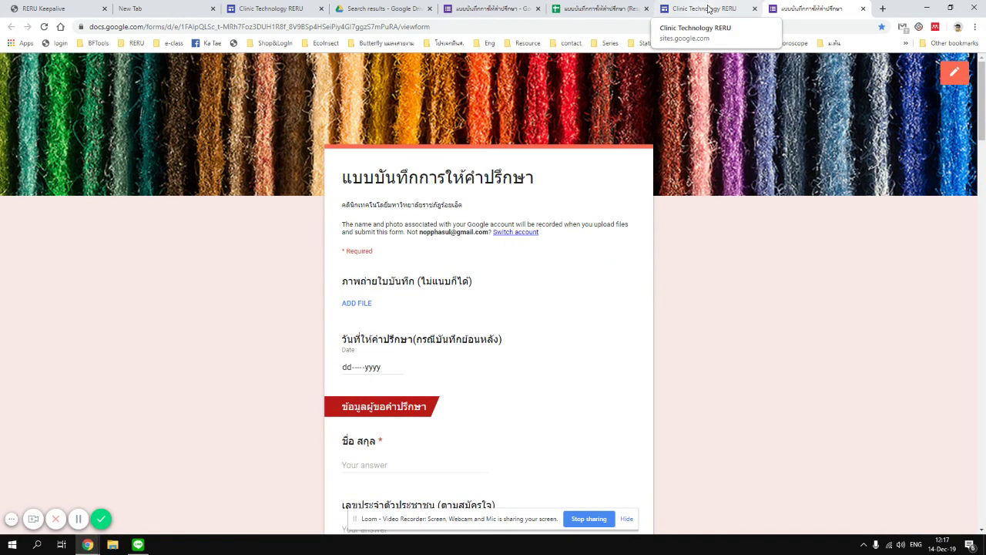
# Test the 2563 consultation-data link, then return to the Home page editor.
pyautogui.click(709, 9)
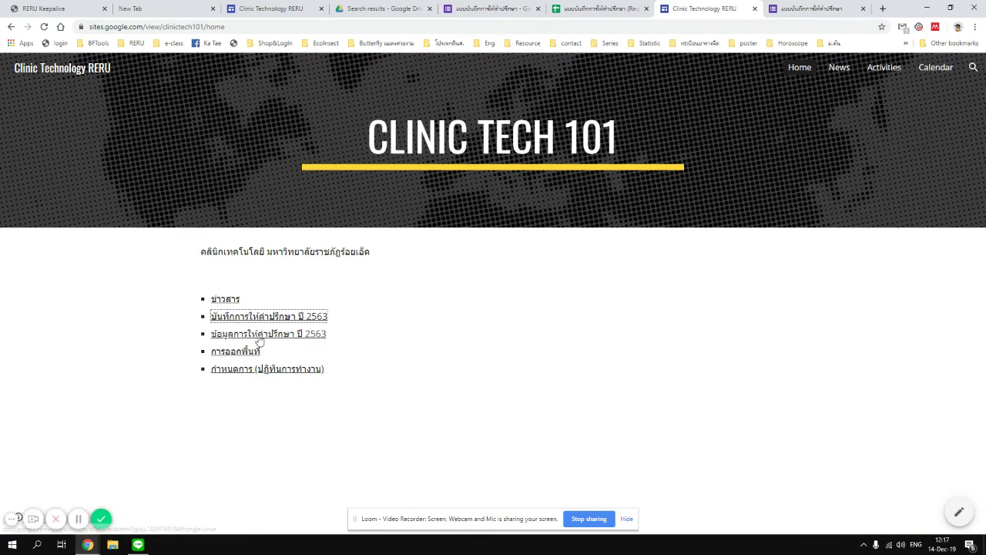
pyautogui.click(259, 339)
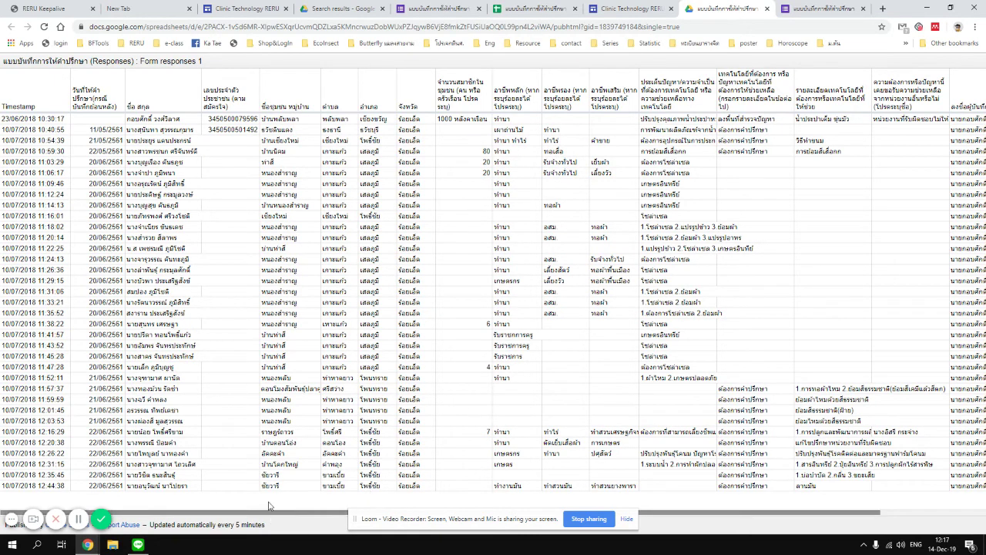
pyautogui.click(767, 9)
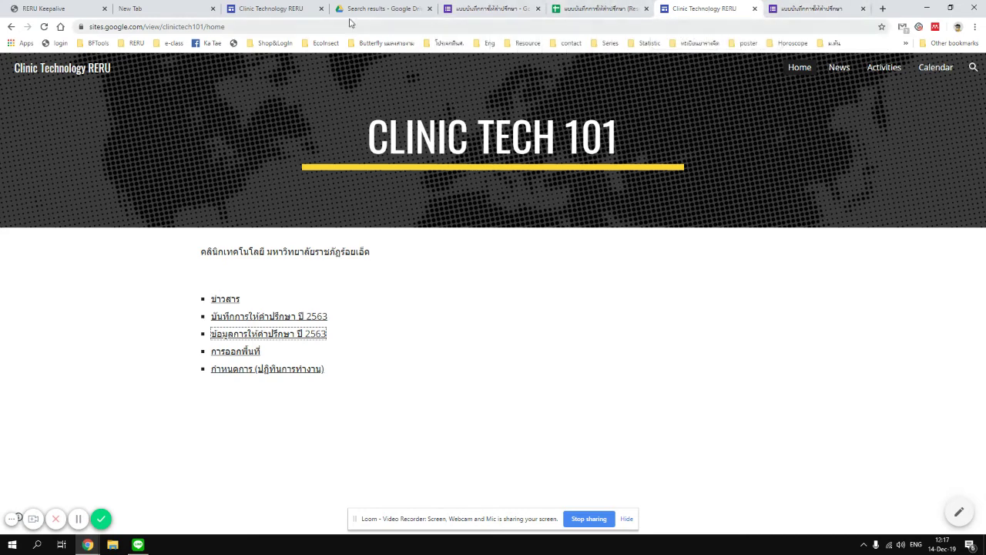
pyautogui.click(264, 14)
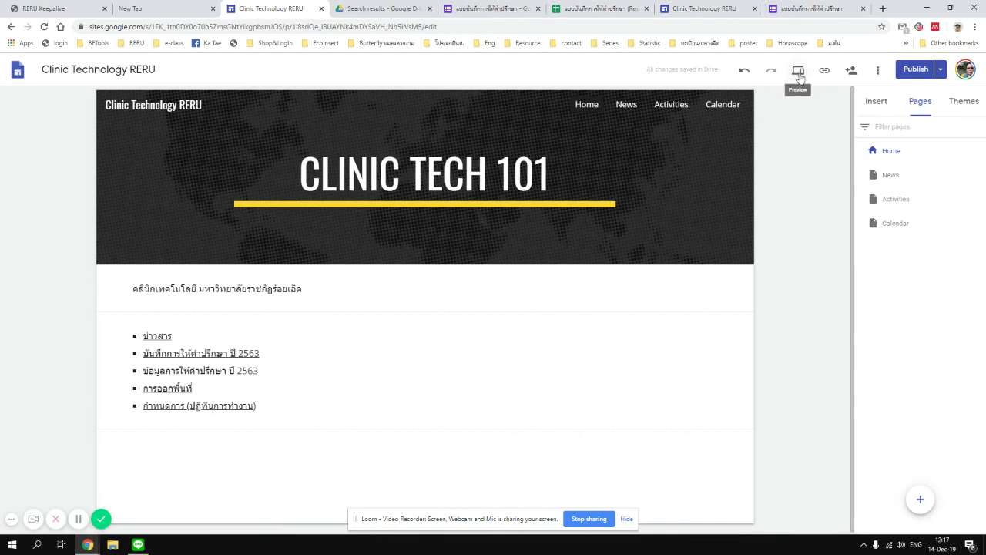
pyautogui.click(799, 71)
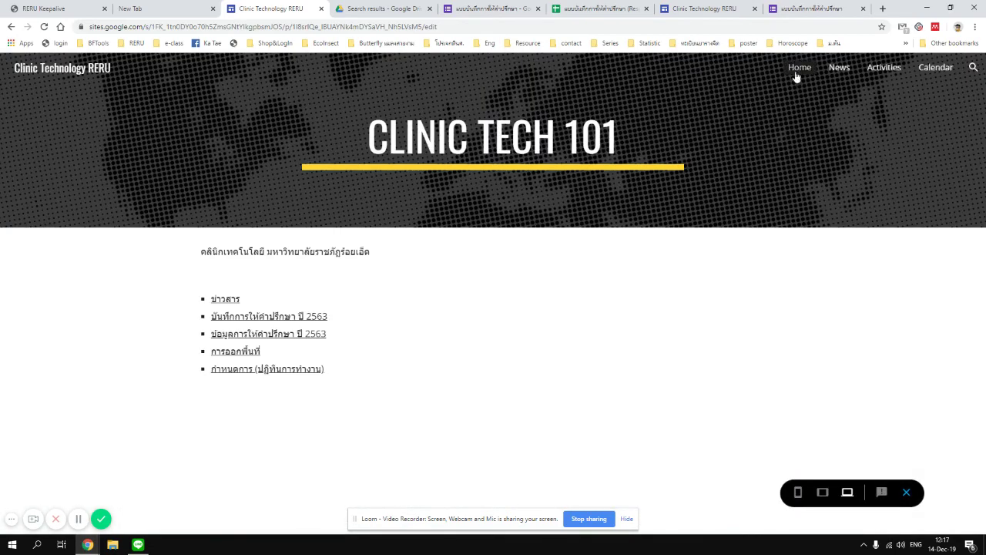
pyautogui.click(287, 334)
pyautogui.click(253, 10)
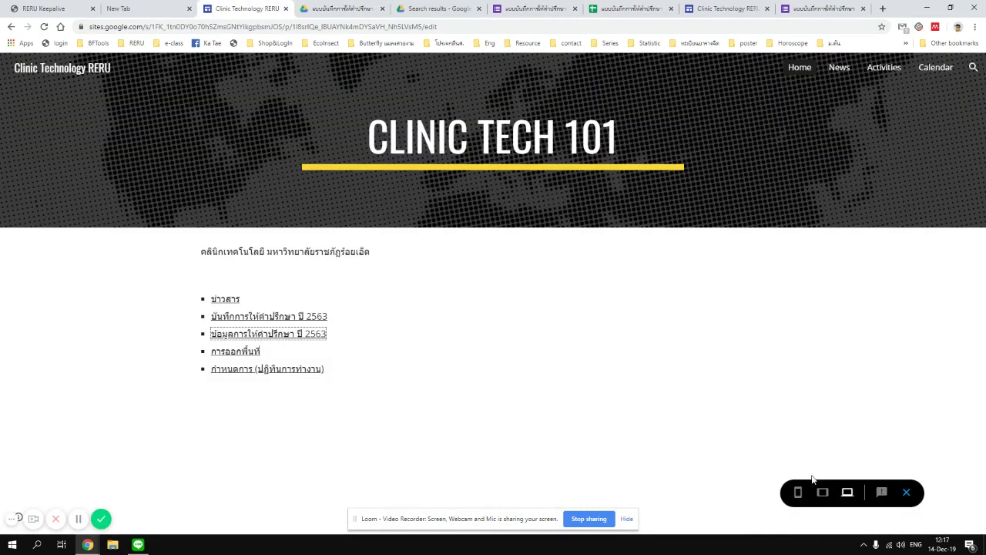
pyautogui.click(798, 492)
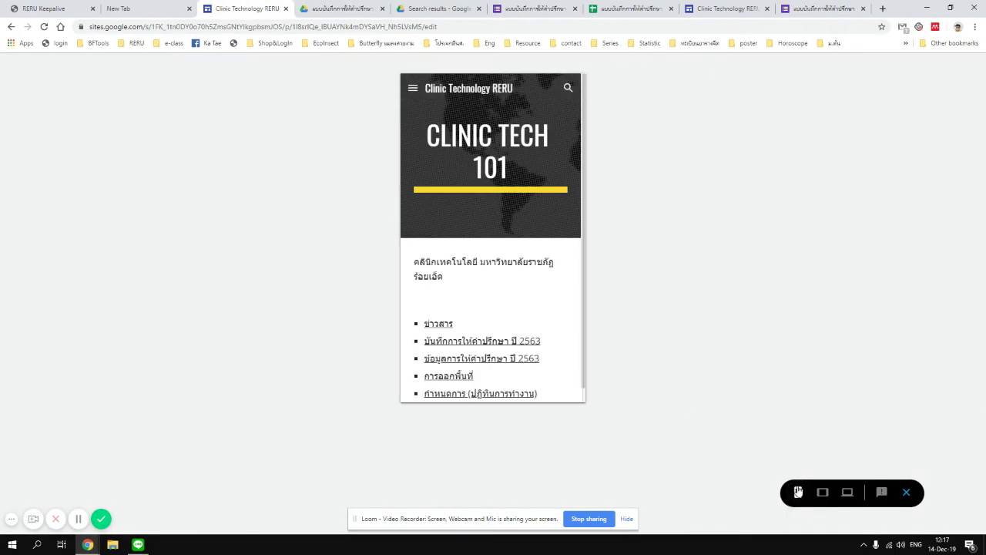
pyautogui.scroll(-1, 420, 381)
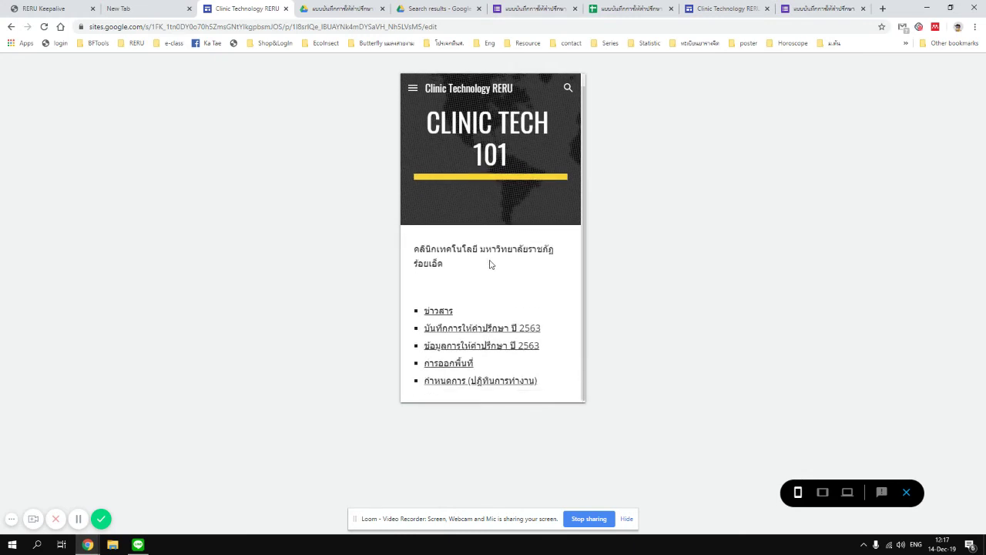
pyautogui.click(822, 491)
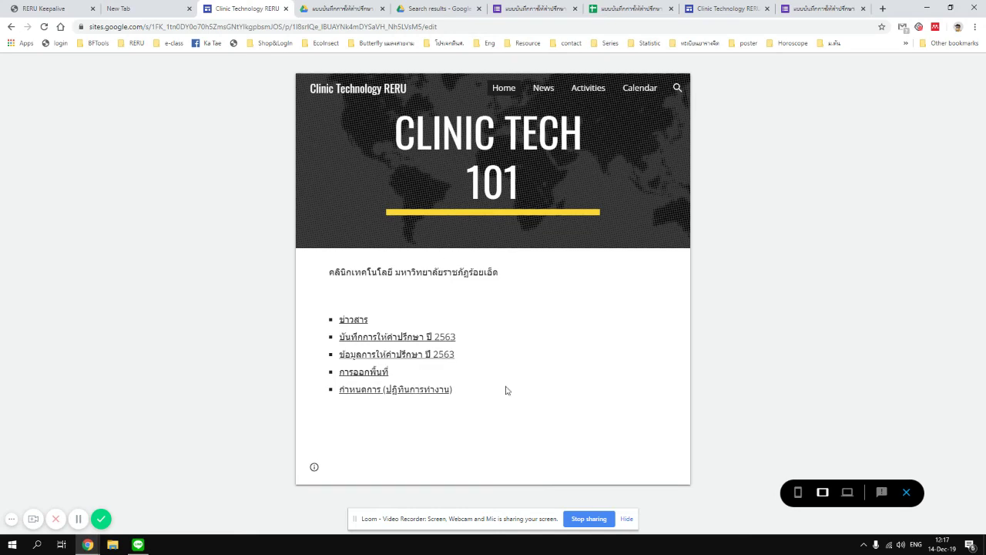
pyautogui.click(797, 491)
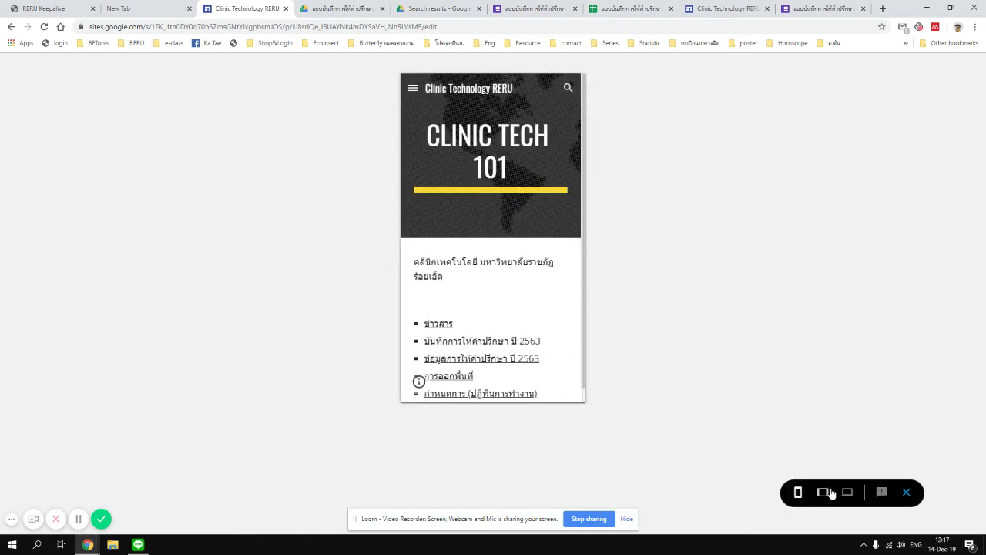
pyautogui.click(822, 491)
pyautogui.click(846, 492)
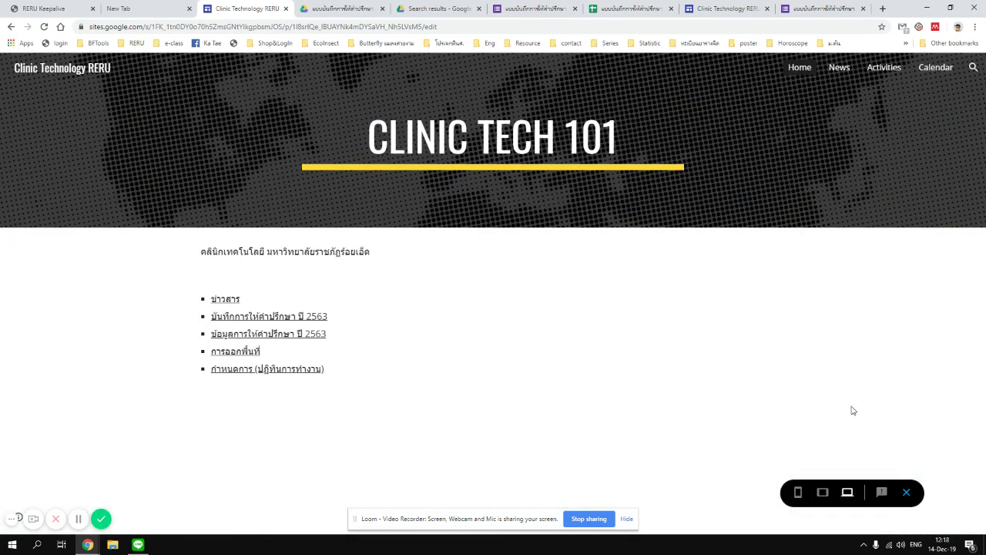
pyautogui.click(907, 493)
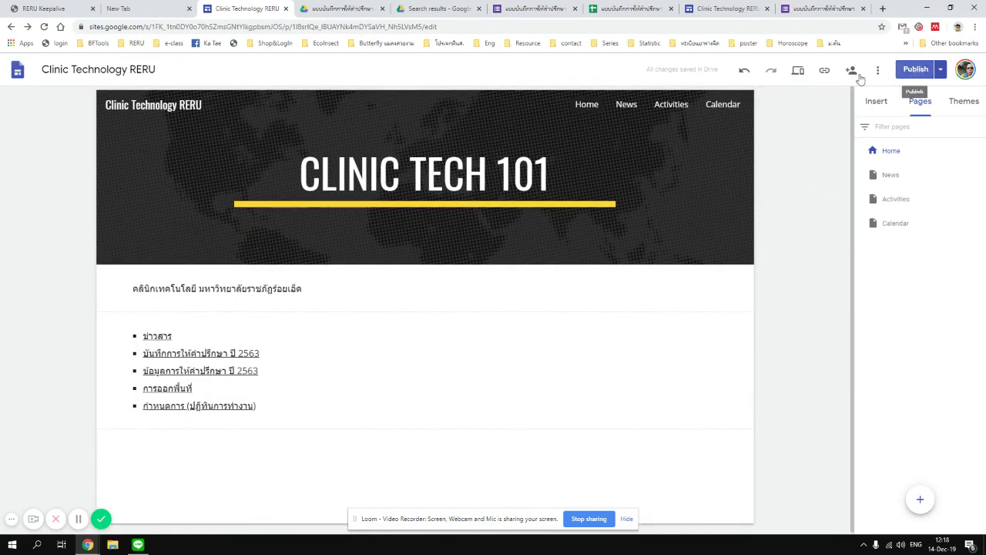
# Add a new last bullet, นโยบาย, to the Home page link list.
pyautogui.click(275, 404)
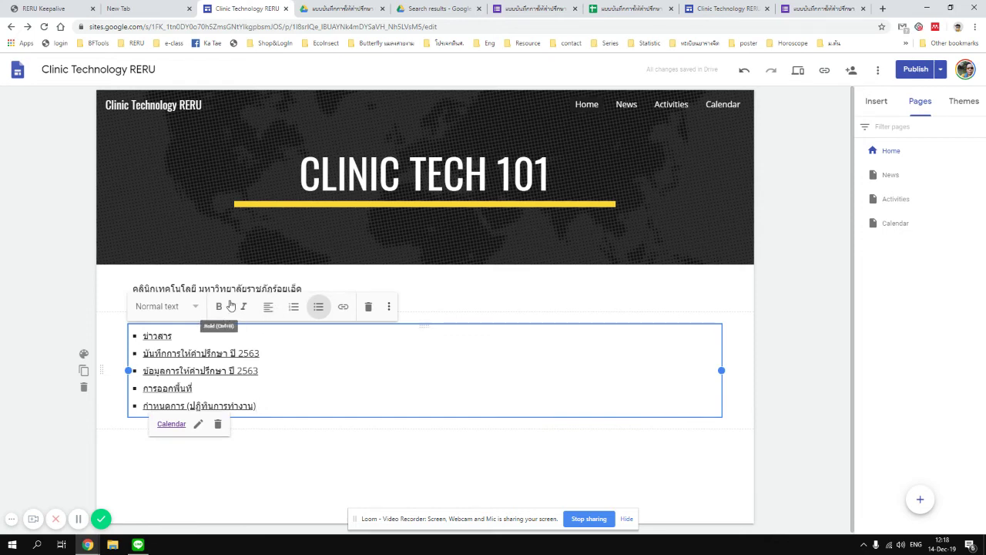
pyautogui.press('Return')
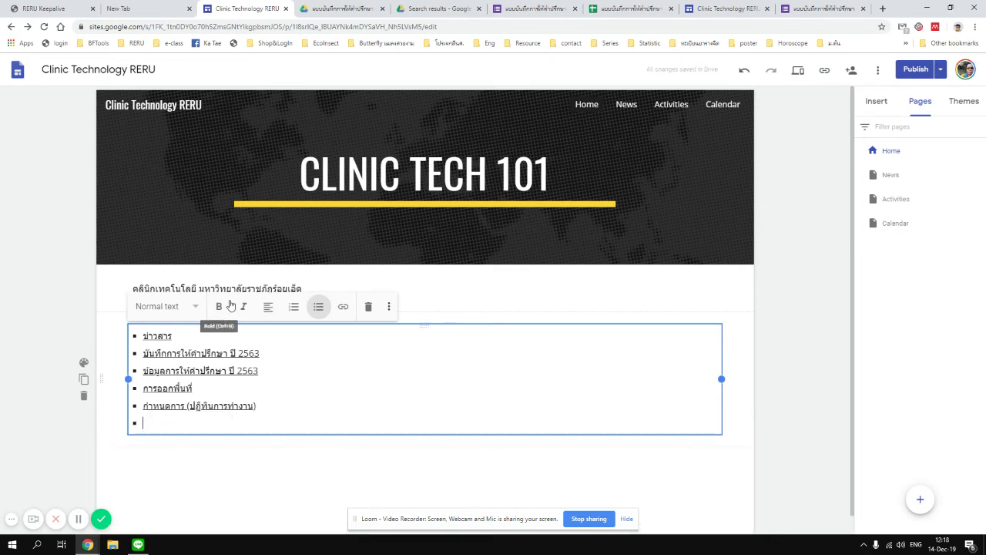
pyautogui.write('l')
pyautogui.press('BackSpace')
pyautogui.hotkey('alt', 'shift')
pyautogui.write('นโยบาย')
# Create a new site page named Policies.
pyautogui.click(909, 225)
pyautogui.moveTo(921, 496)
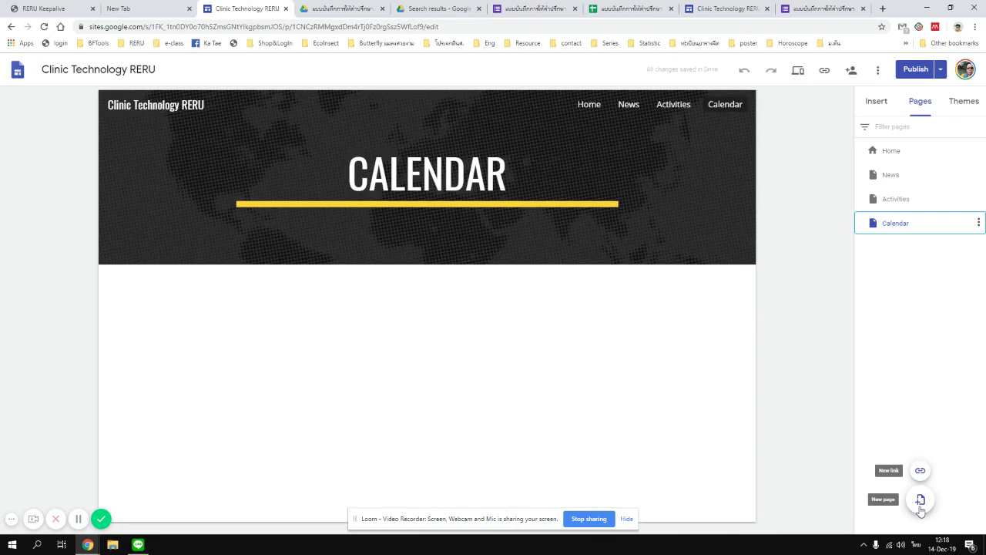
pyautogui.click(920, 500)
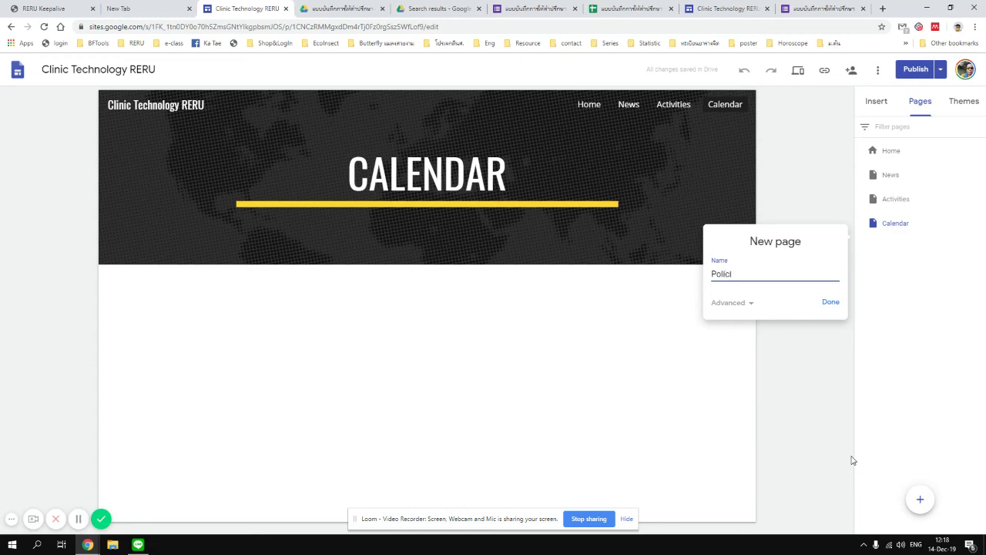
pyautogui.click(827, 303)
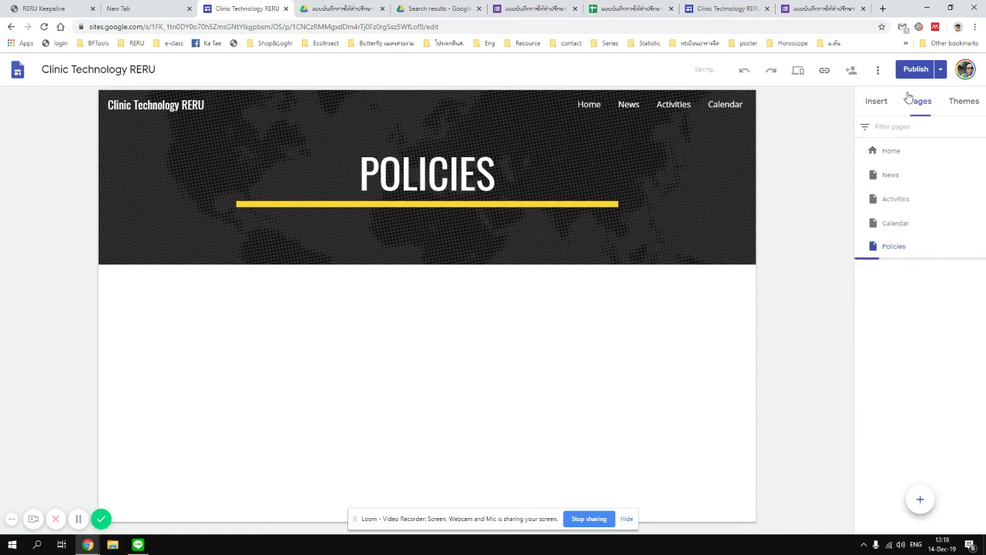
pyautogui.click(823, 9)
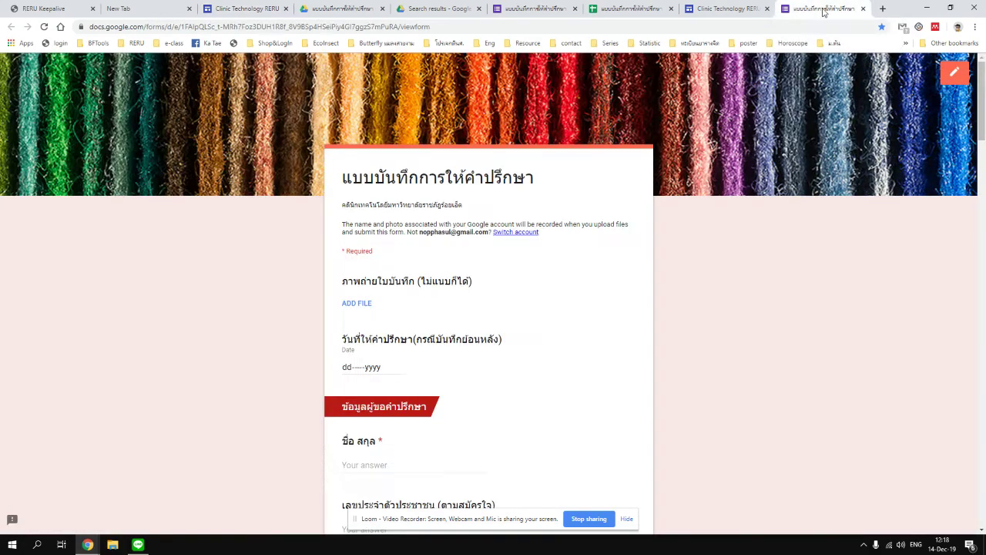
# Reload the published site and check the form tabs, then return to the Sites editor.
pyautogui.click(716, 9)
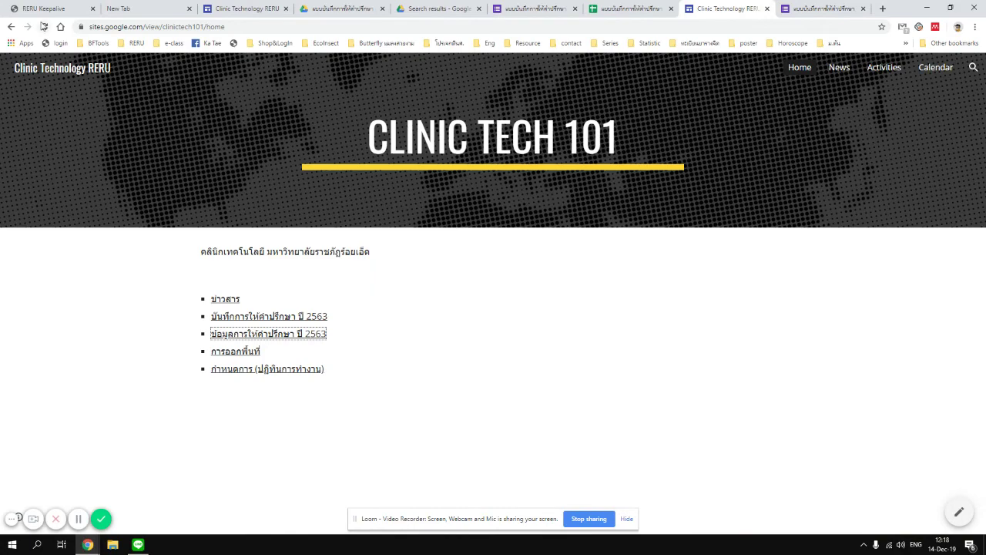
pyautogui.click(43, 27)
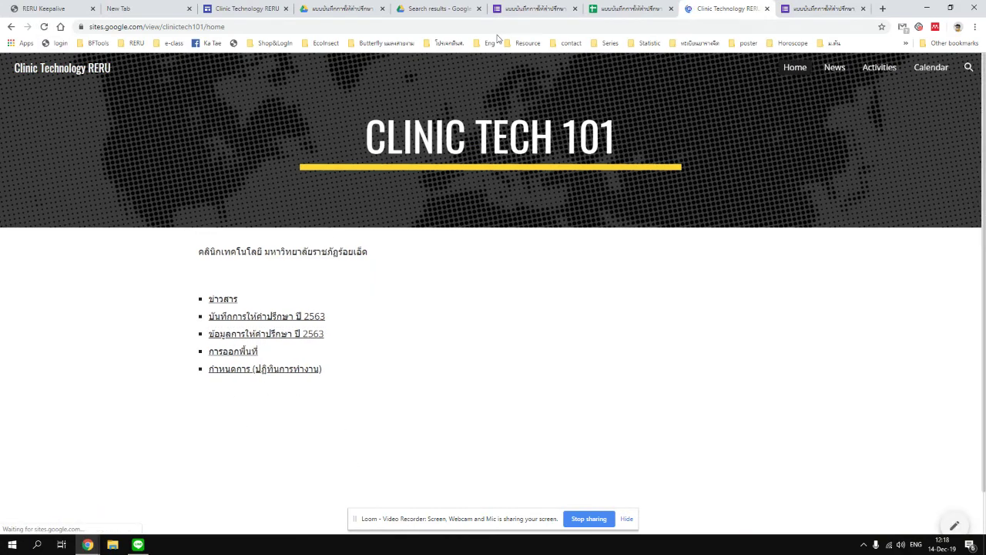
pyautogui.click(523, 10)
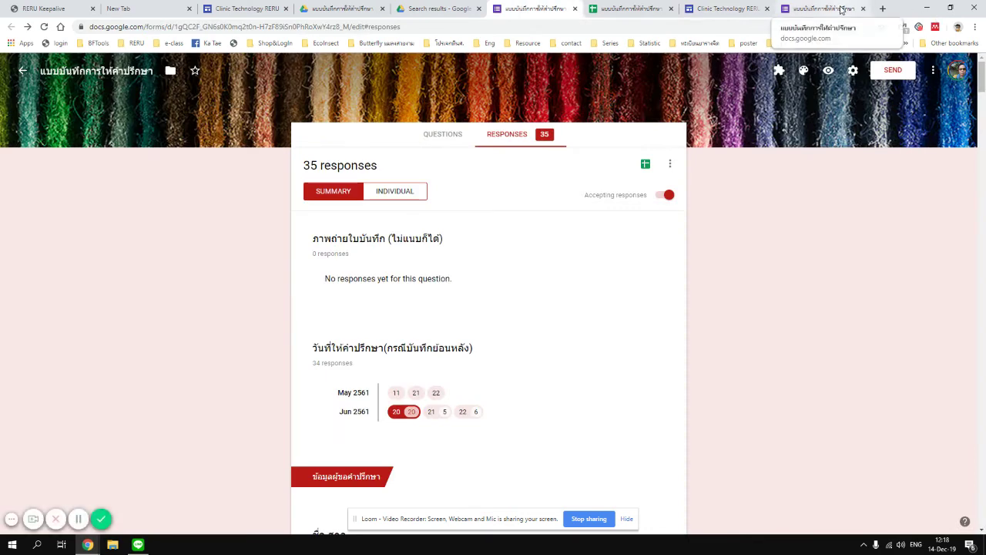
pyautogui.click(841, 9)
pyautogui.click(724, 9)
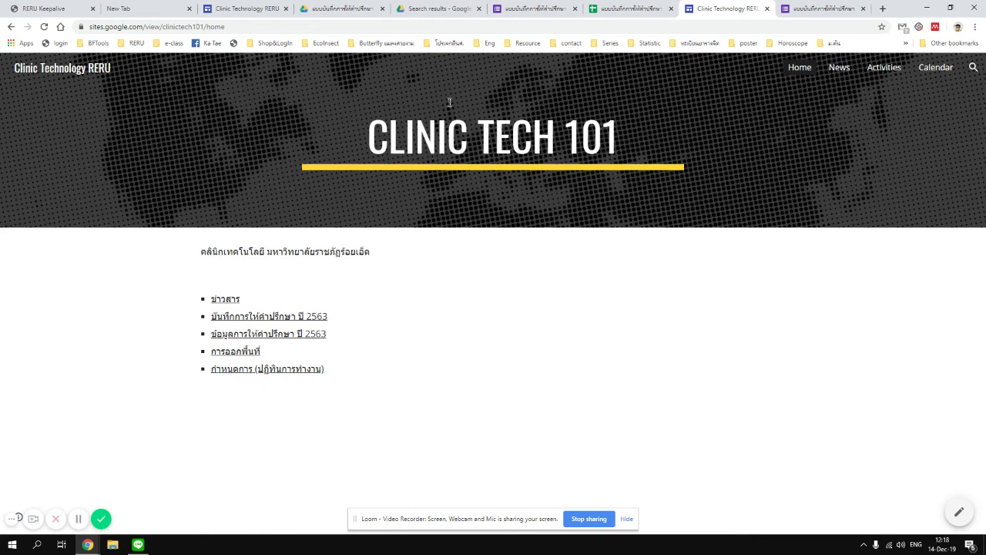
pyautogui.click(248, 9)
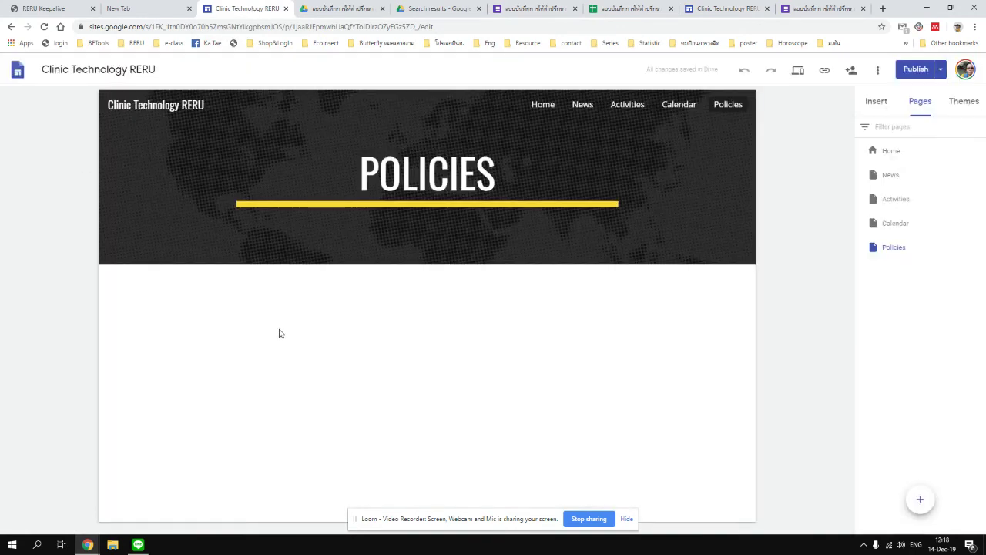
# Link the last Home bullet, นโยบาย, to the Policies page.
pyautogui.click(878, 102)
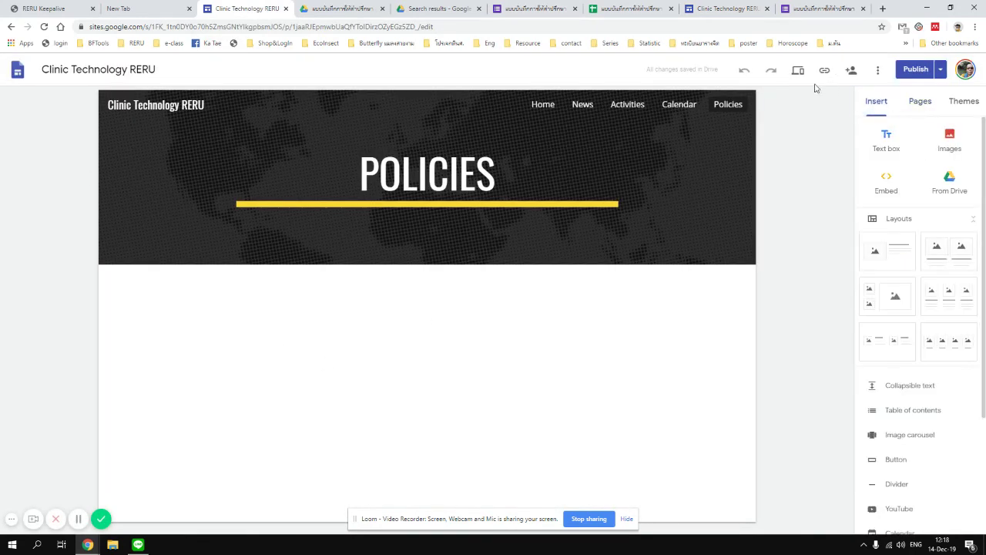
pyautogui.click(552, 103)
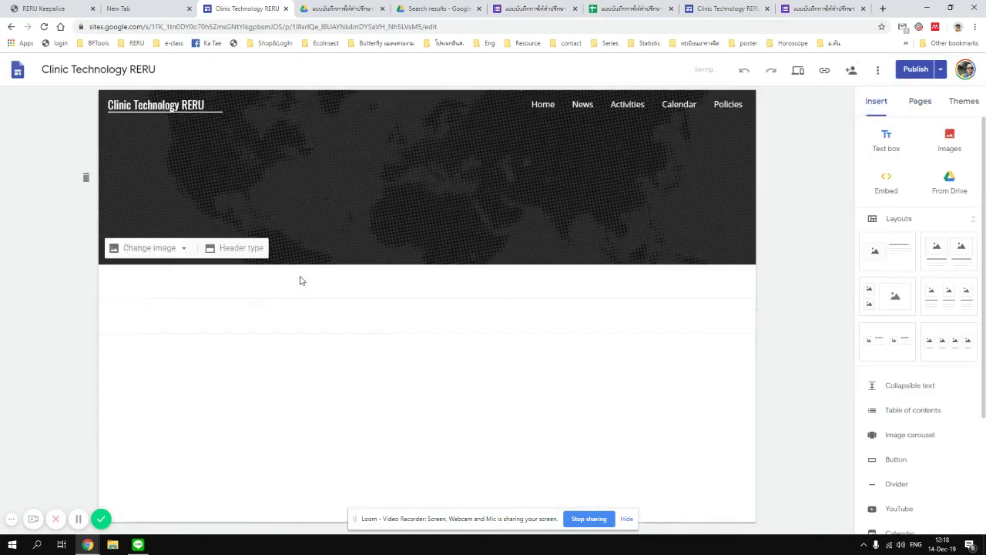
pyautogui.click(193, 422)
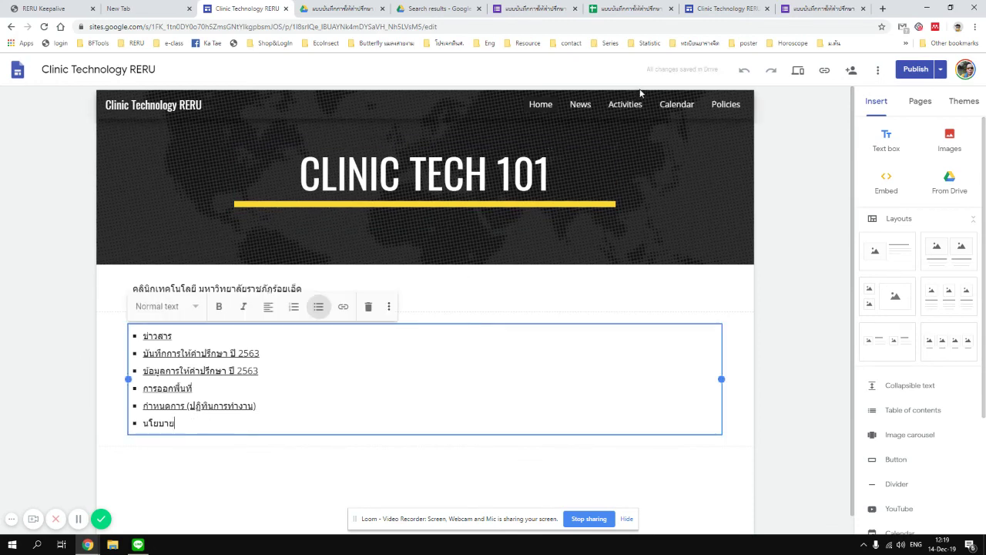
pyautogui.moveTo(184, 420); pyautogui.dragTo(143, 422)
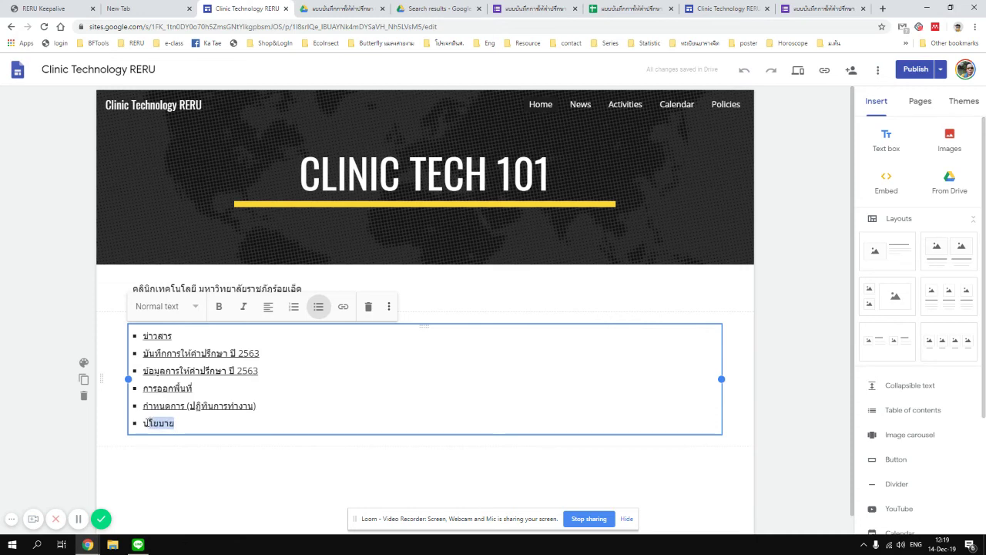
pyautogui.click(342, 306)
pyautogui.scroll(-2, 231, 451)
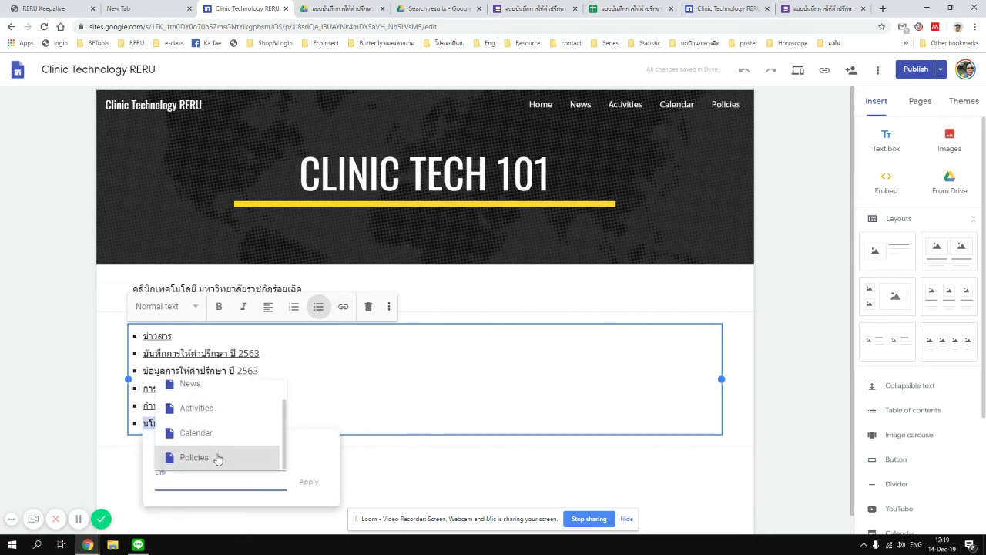
pyautogui.click(216, 457)
pyautogui.click(308, 483)
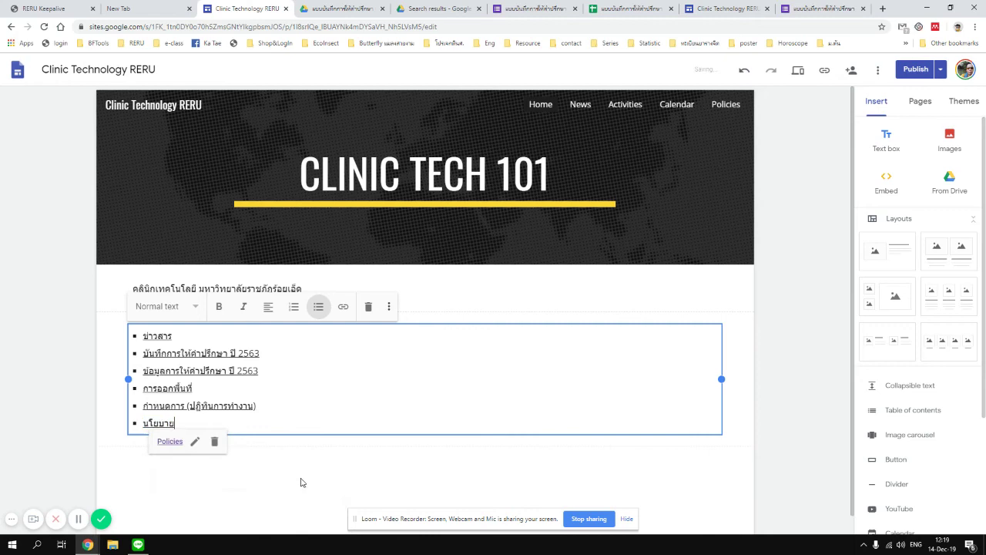
pyautogui.click(262, 481)
pyautogui.scroll(-1, 262, 496)
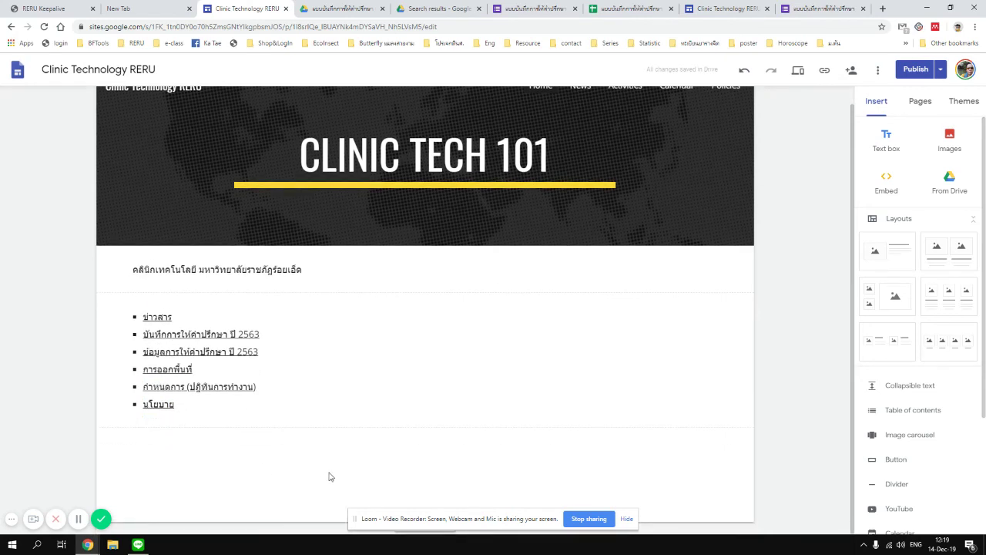
# Add a ติดต่อเรา text box with a bullet giving the clinic's location and phone/fax number.
pyautogui.click(883, 137)
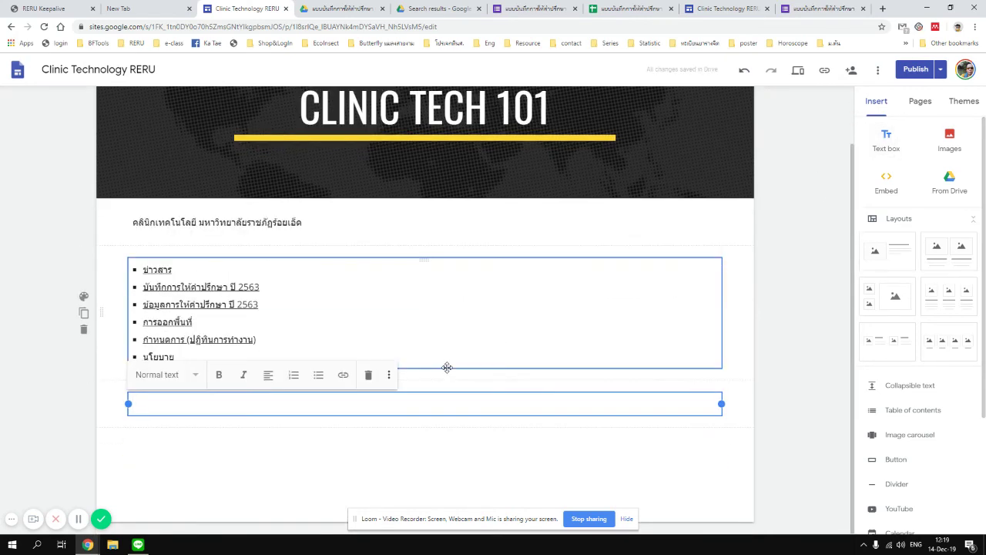
pyautogui.write('9b')
pyautogui.press('Return')
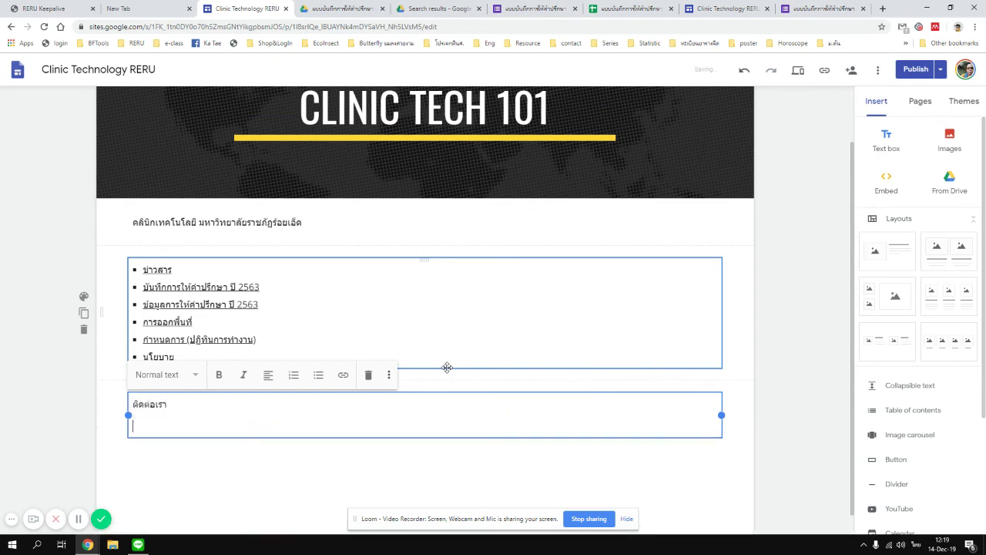
pyautogui.click(314, 382)
pyautogui.write('คลินิกเทคโนโลยี มหาวิทยาลัยราชภัฏร้อยเอ็ด คณะศิลปศาสตร์และวิทยาศาสตร์')
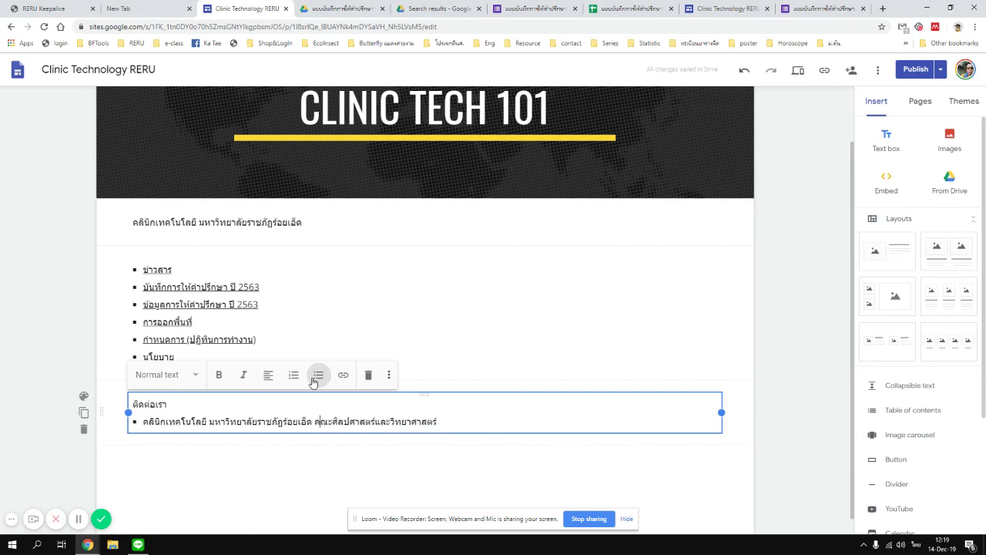
pyautogui.write('ชั้น 1')
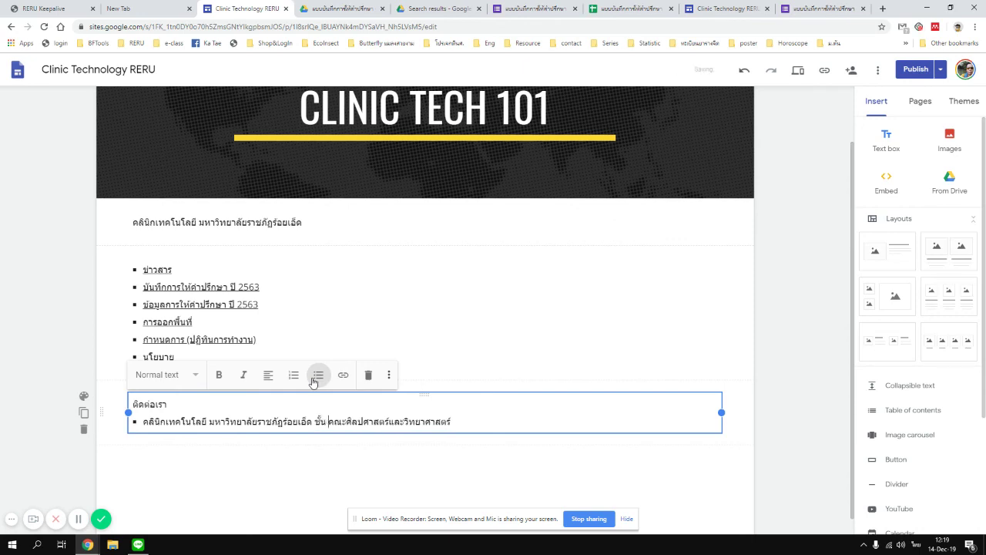
pyautogui.scroll(-1, 313, 383)
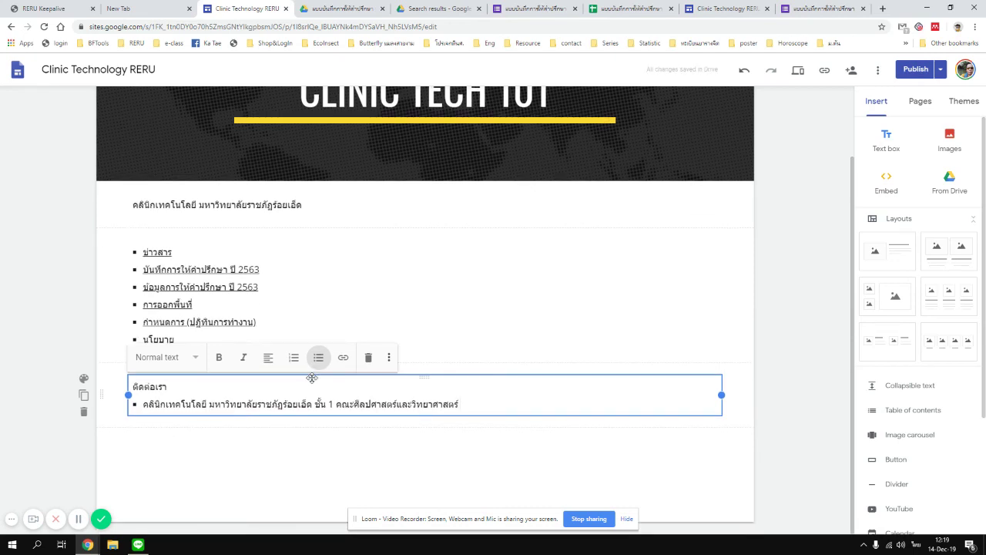
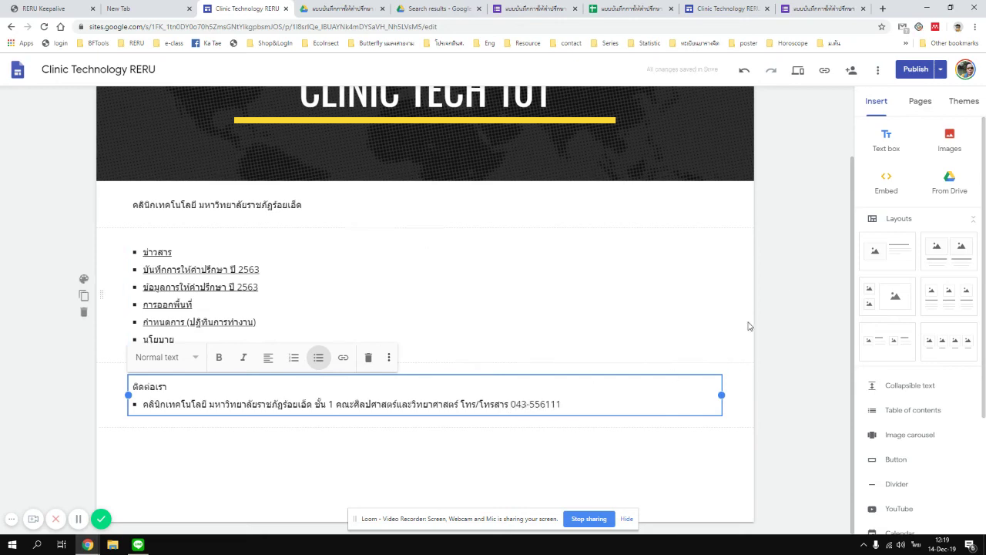
pyautogui.click(83, 296)
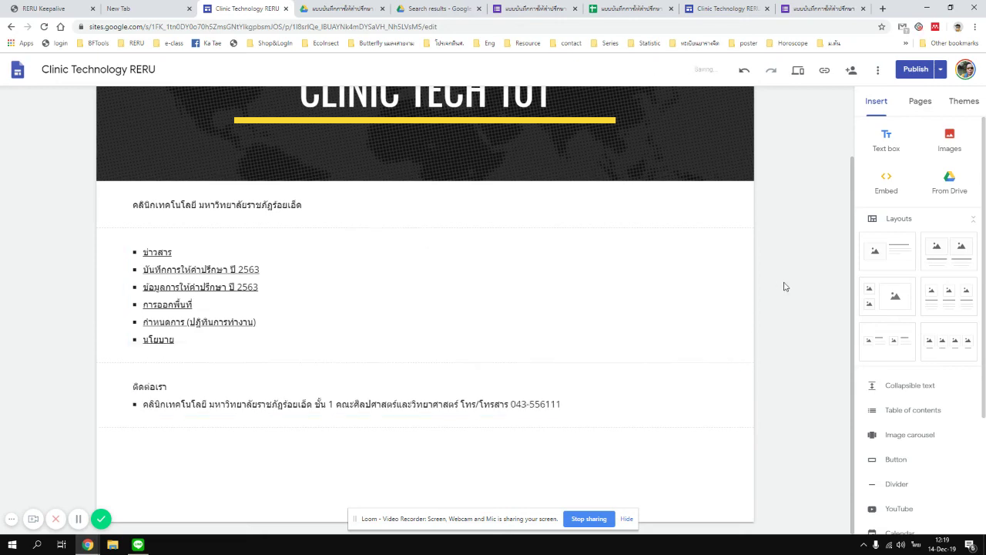
pyautogui.click(43, 28)
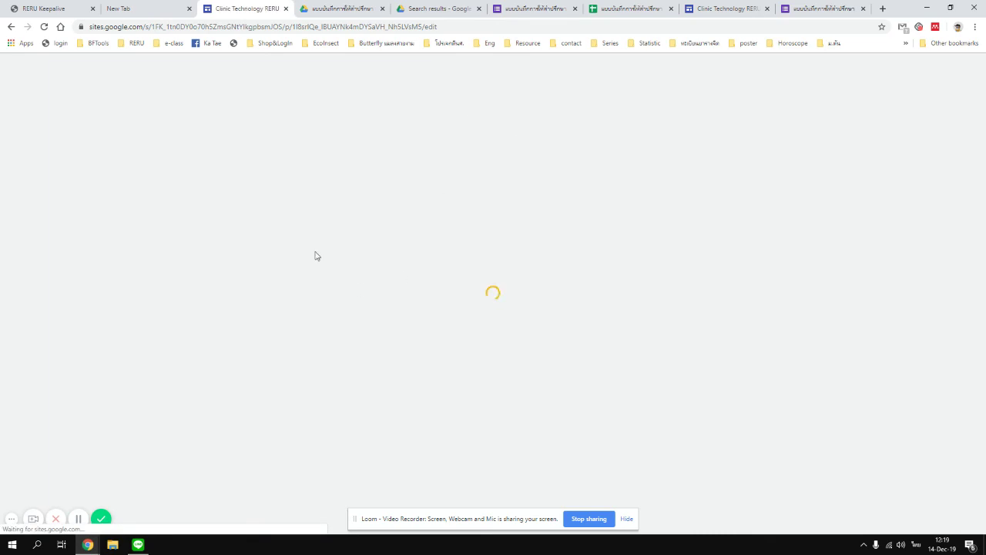
pyautogui.scroll(-1, 347, 410)
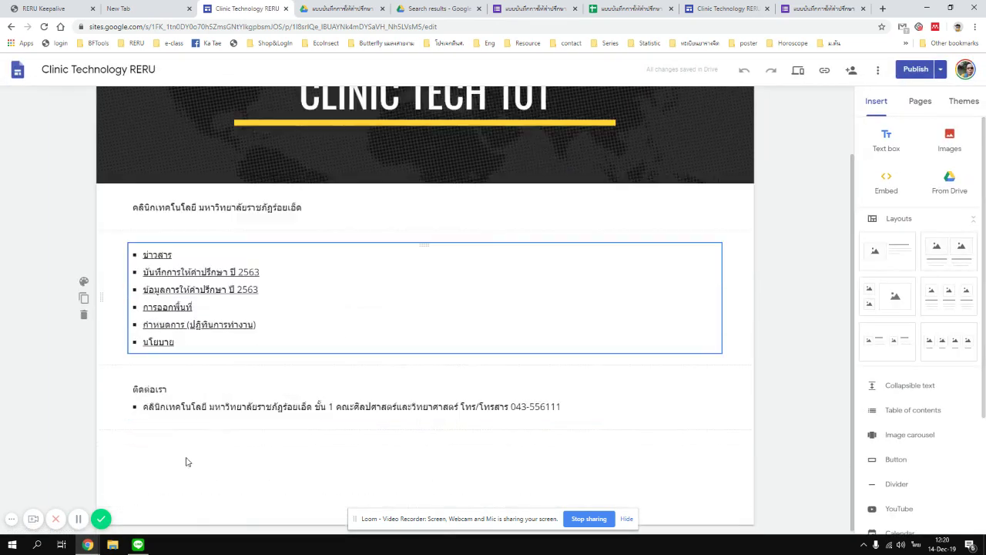
pyautogui.click(723, 9)
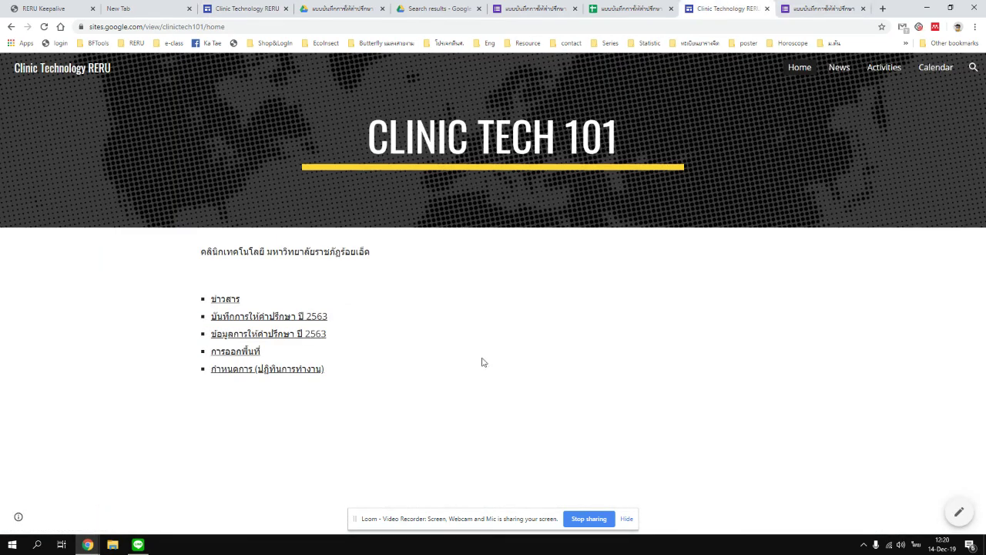
pyautogui.click(44, 26)
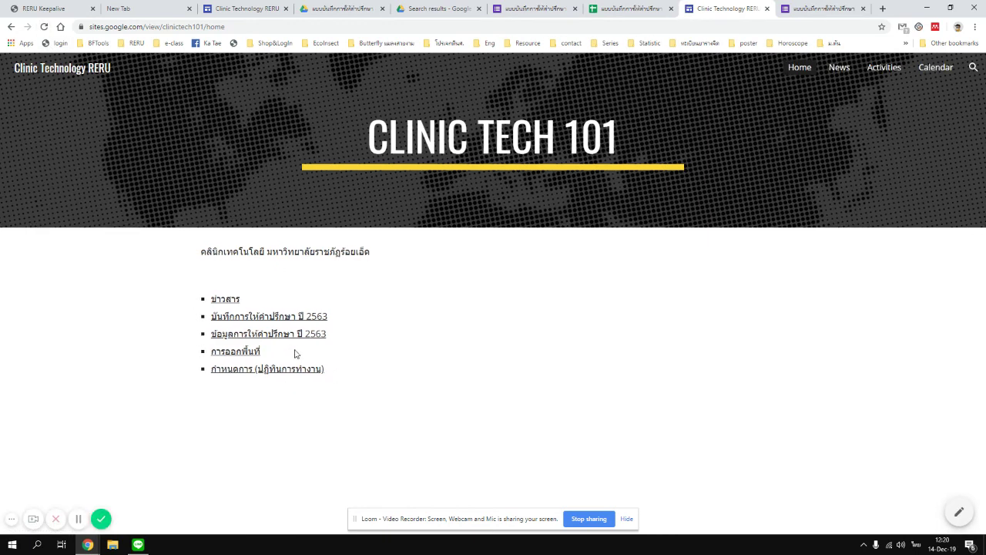
pyautogui.click(247, 9)
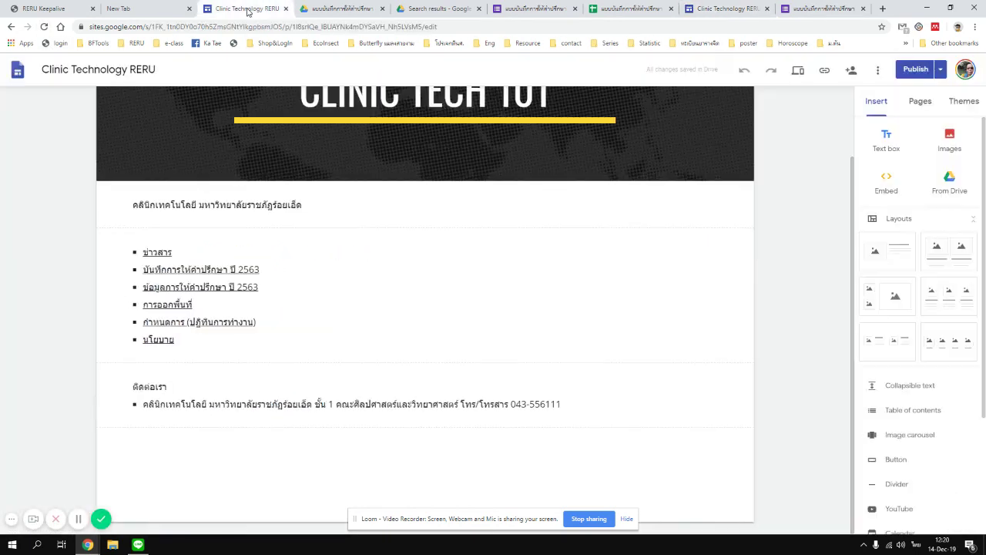
# Publish the site and reload the live site to show the changes.
pyautogui.click(911, 71)
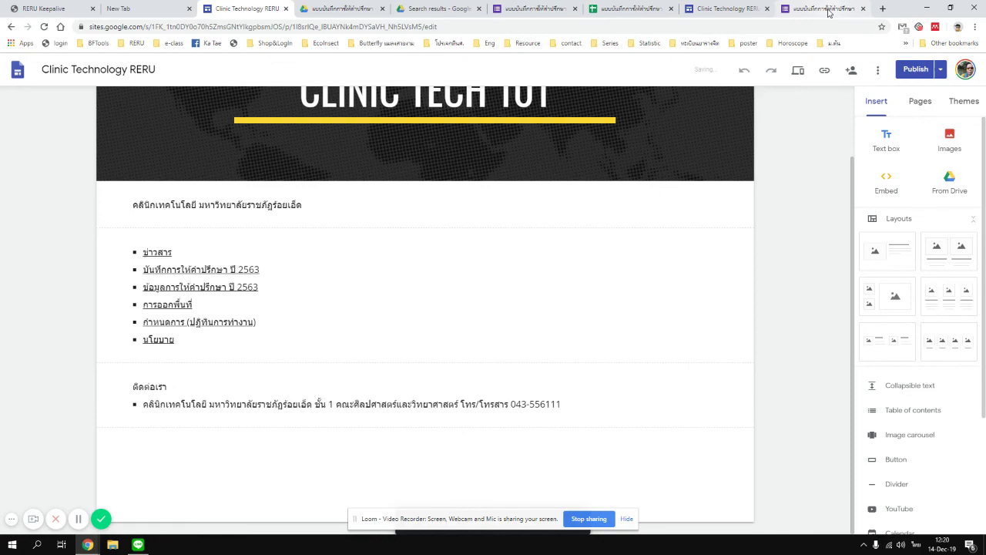
pyautogui.click(824, 9)
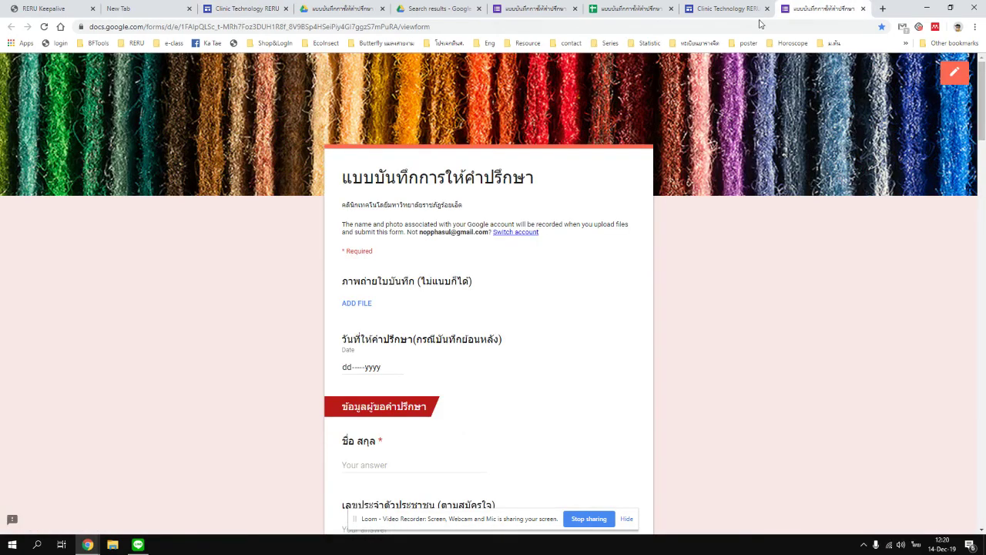
pyautogui.click(728, 9)
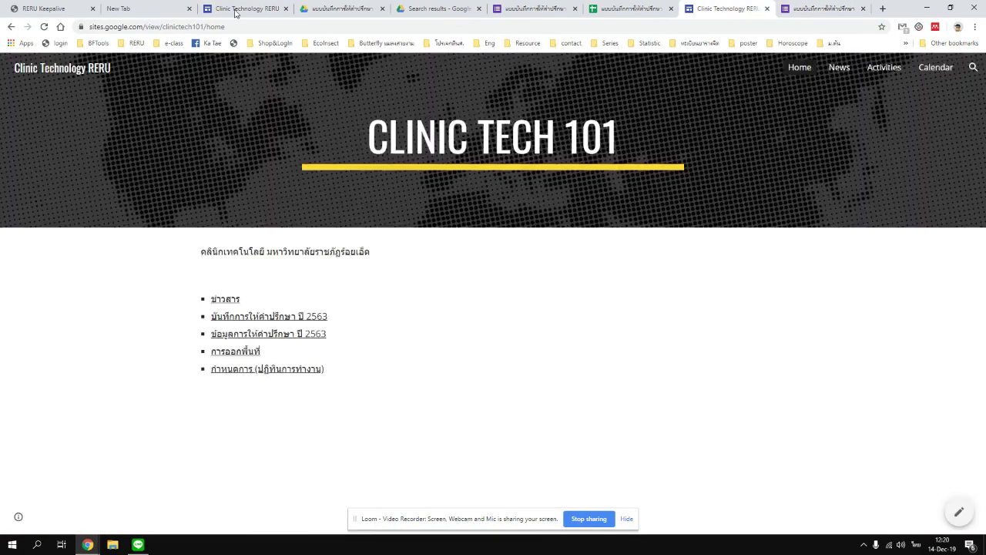
pyautogui.click(46, 27)
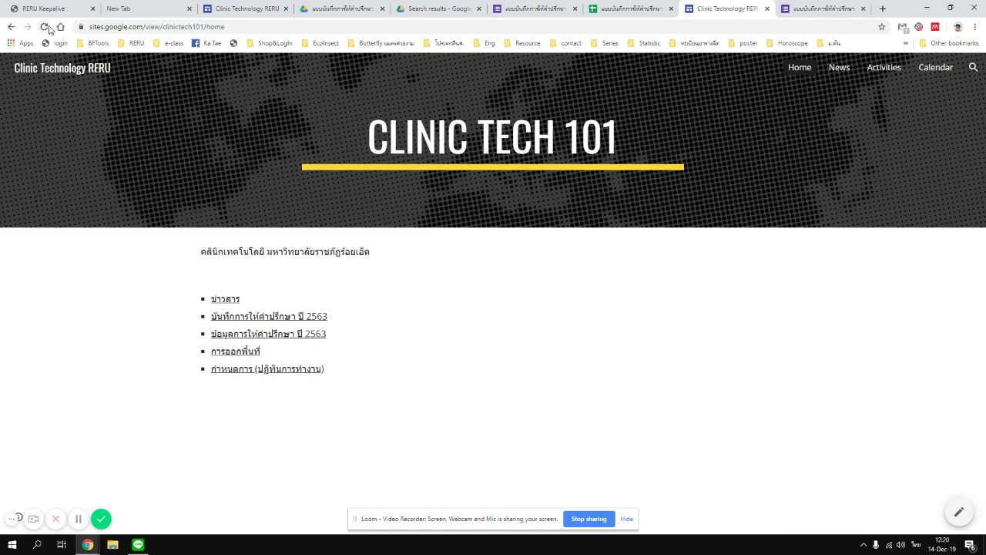
pyautogui.click(48, 27)
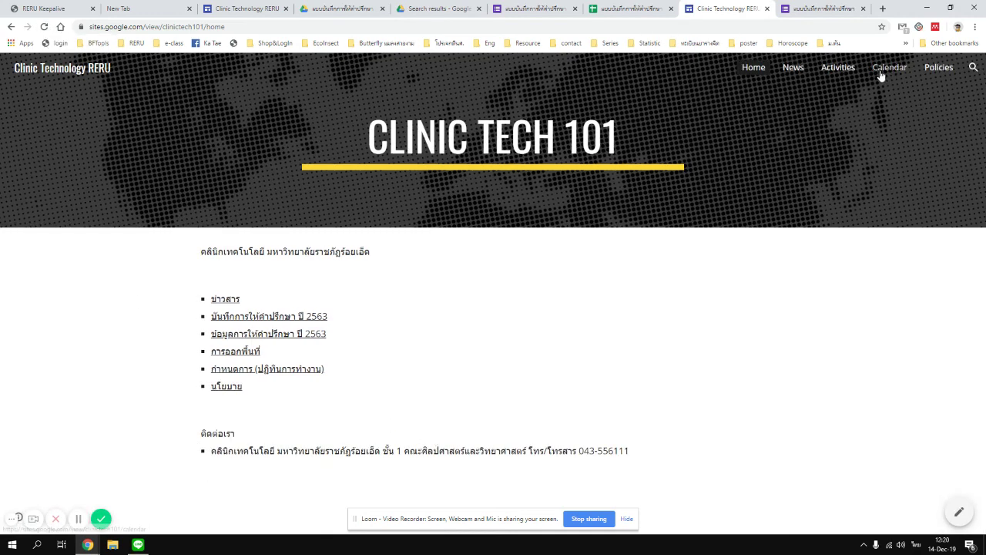
# Browse the live Policies, Calendar, Activities, News and Home pages, then return to the editor.
pyautogui.click(935, 70)
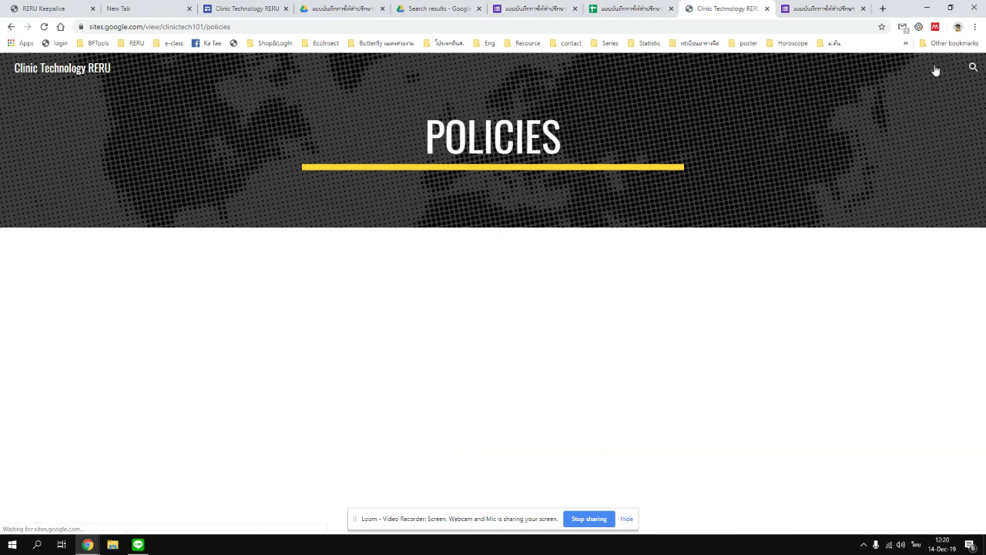
pyautogui.click(895, 68)
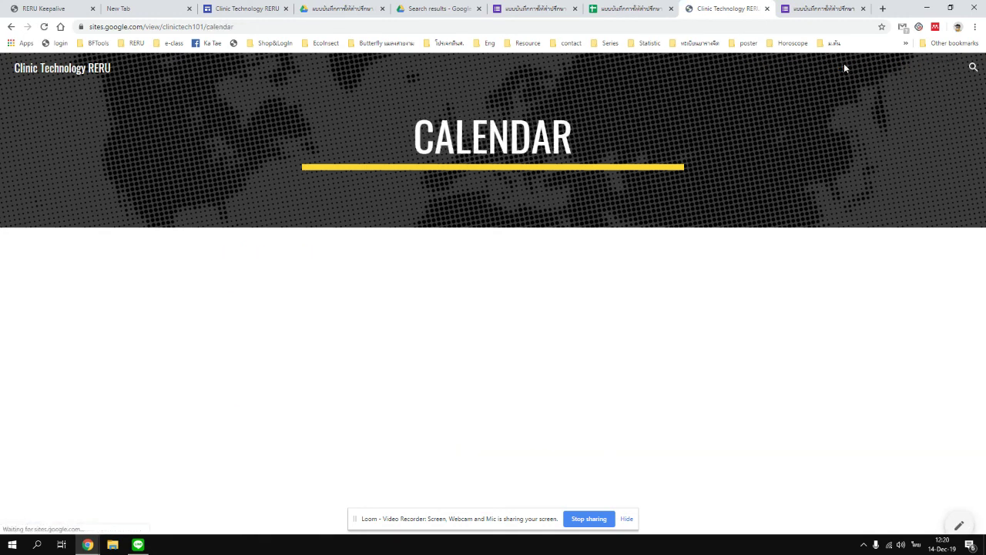
pyautogui.click(843, 68)
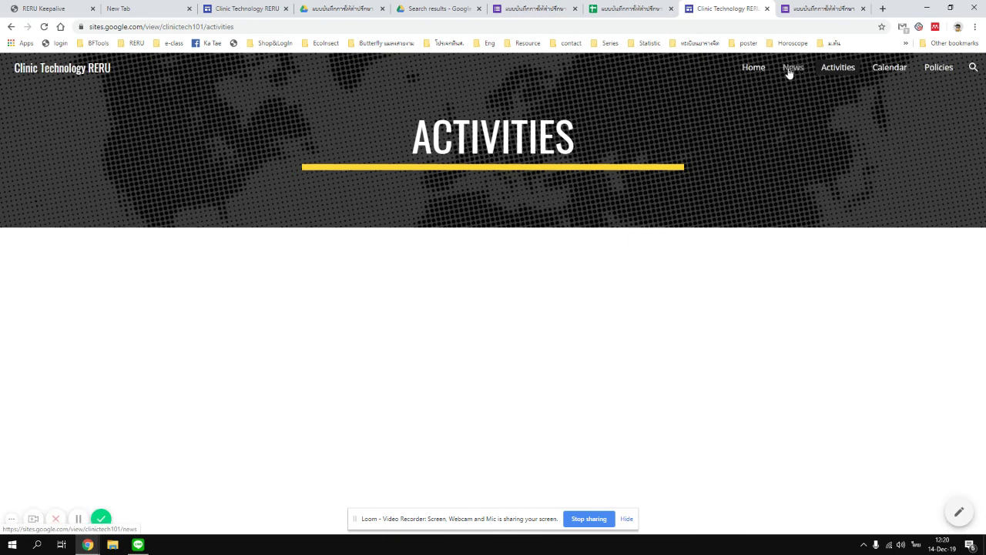
pyautogui.click(788, 71)
pyautogui.click(754, 70)
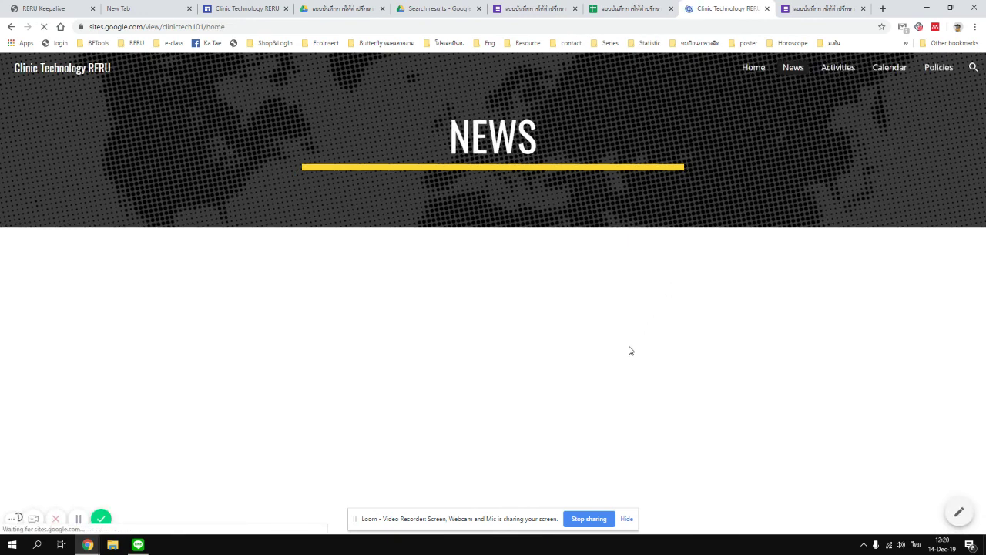
pyautogui.click(245, 9)
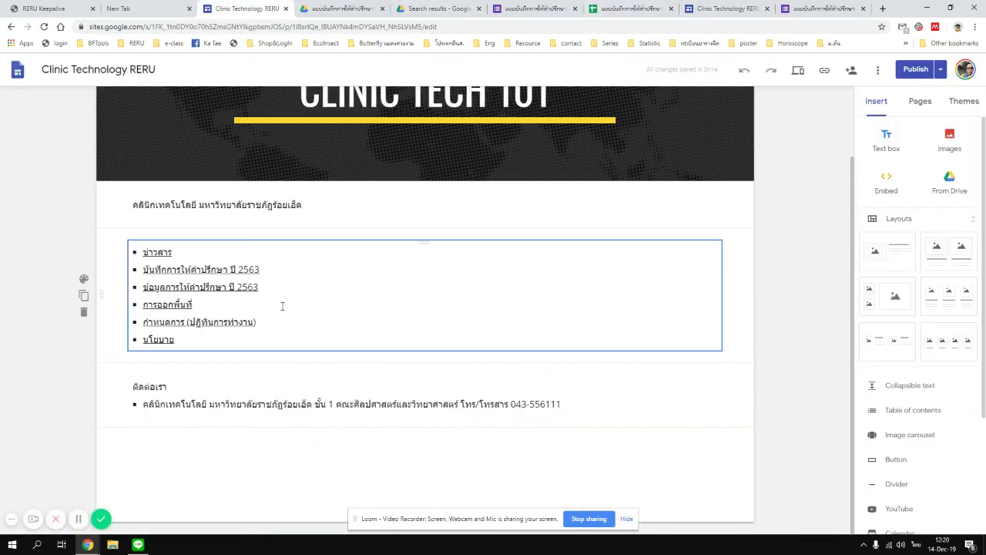
# Add an empty text box to the Activities page.
pyautogui.scroll(1, 674, 132)
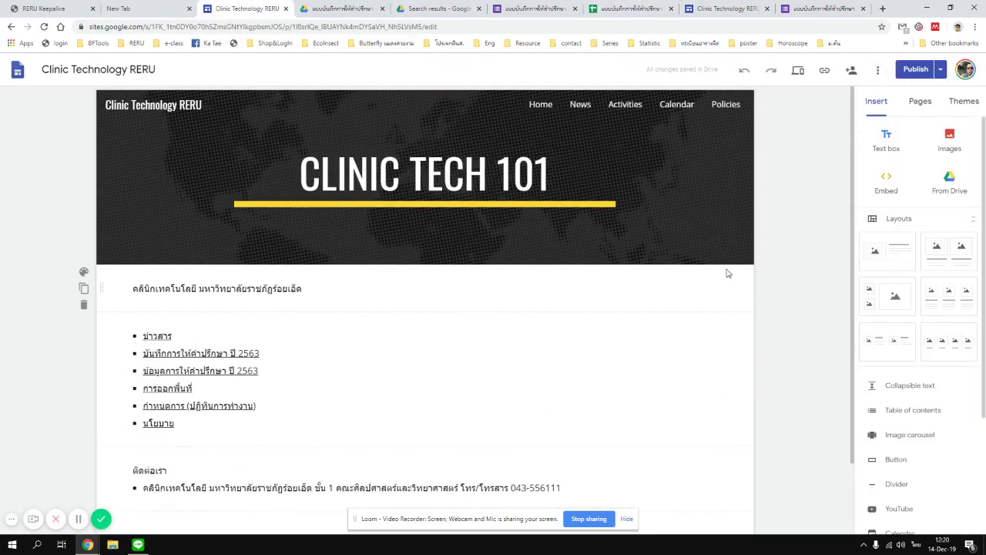
pyautogui.click(629, 111)
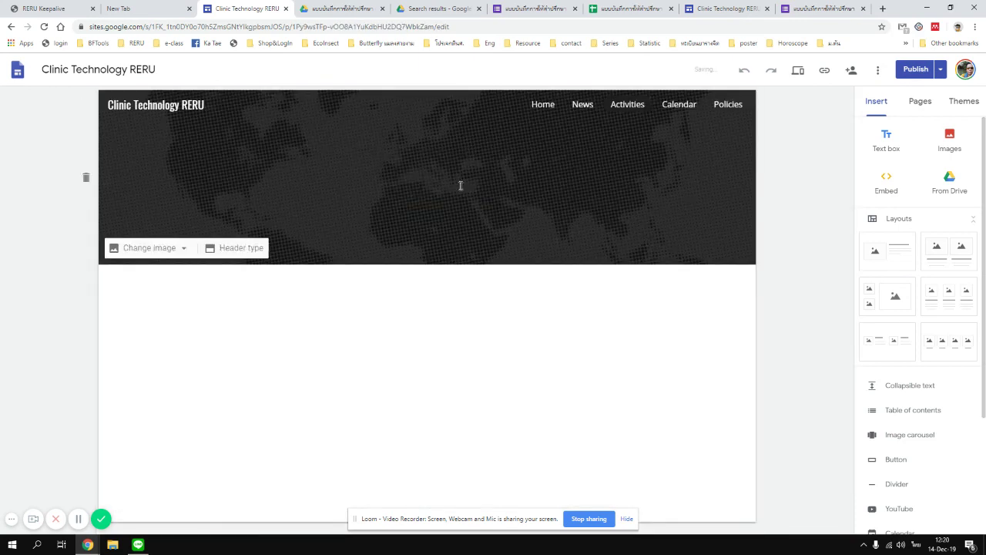
pyautogui.click(886, 143)
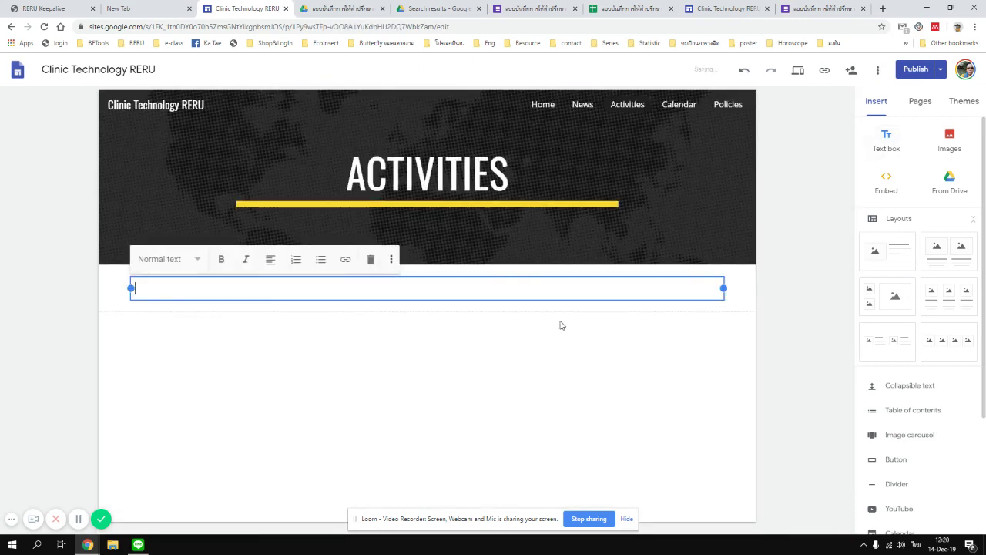
pyautogui.click(625, 303)
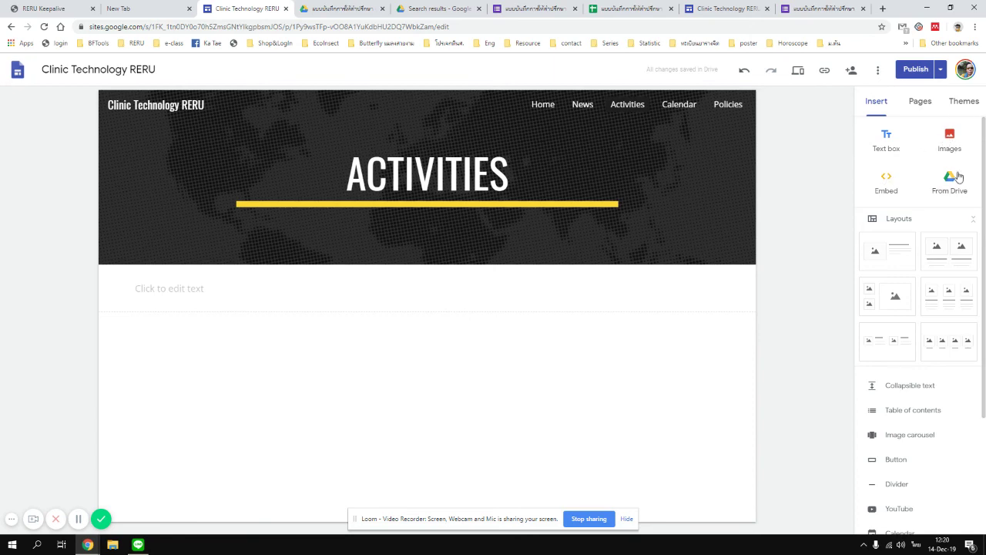
pyautogui.scroll(-2, 964, 238)
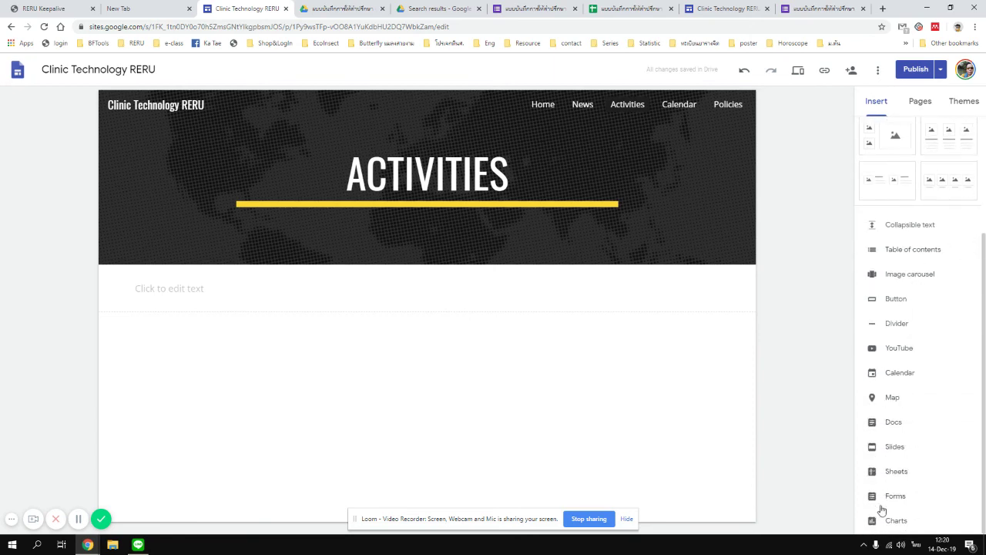
# Search YouTube for 'clinic technology ร้อยเอ็ด' videos.
pyautogui.click(893, 348)
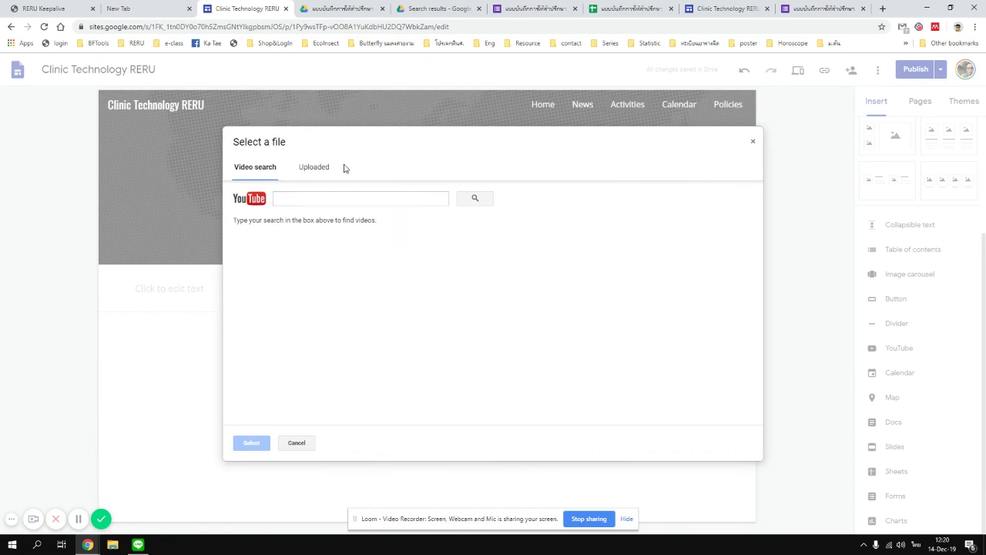
pyautogui.click(327, 201)
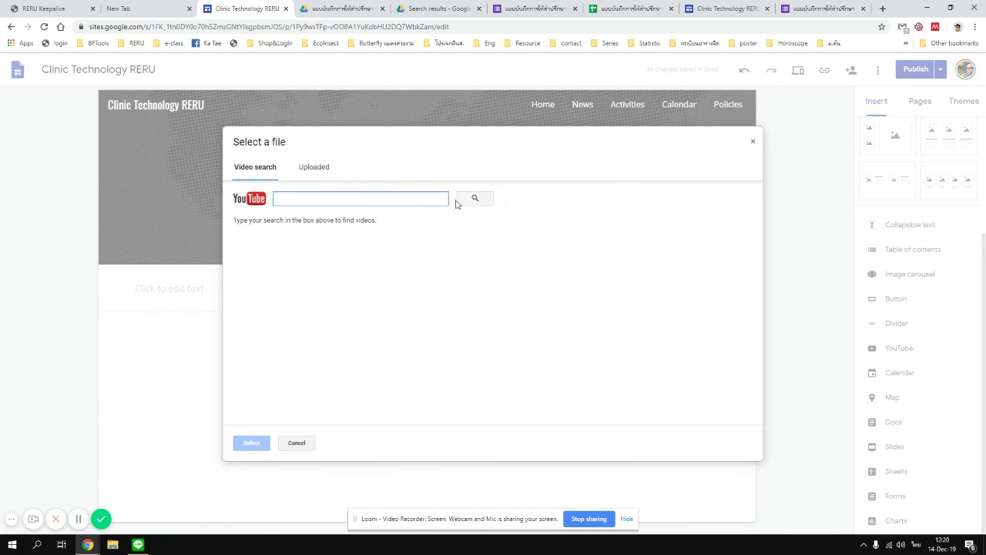
pyautogui.write('แ')
pyautogui.press('BackSpace')
pyautogui.hotkey('alt', 'shift')
pyautogui.write('clinic')
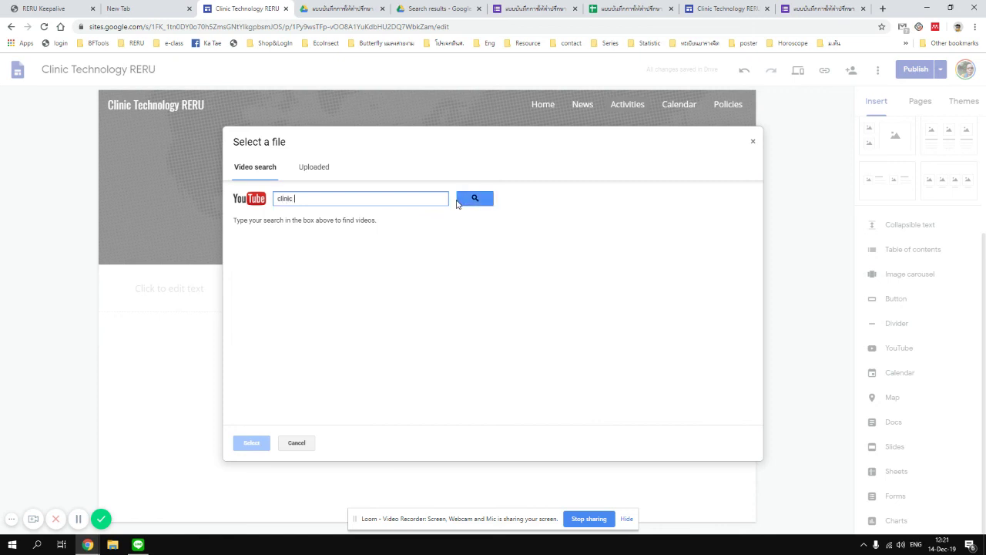
pyautogui.write(' tech')
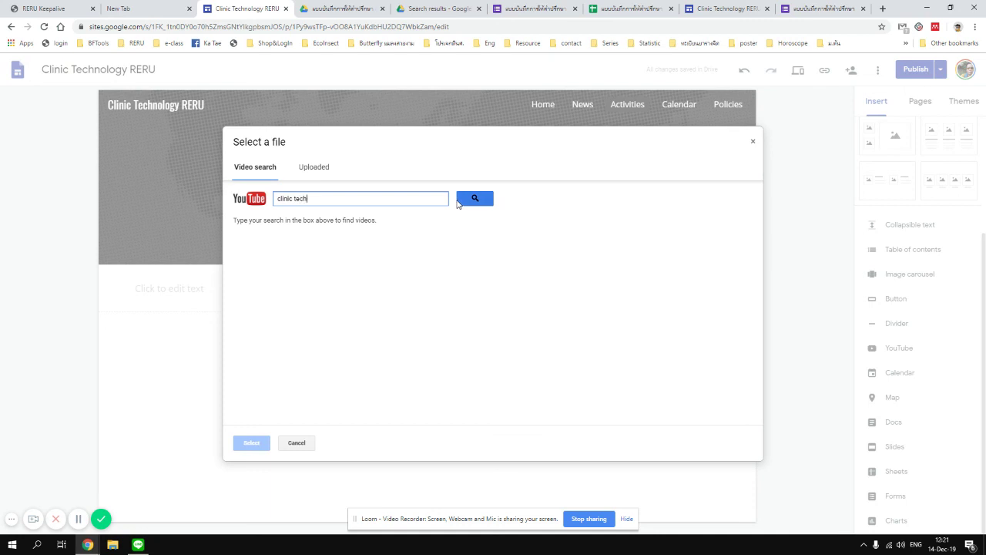
pyautogui.write('nology s')
pyautogui.click(459, 202)
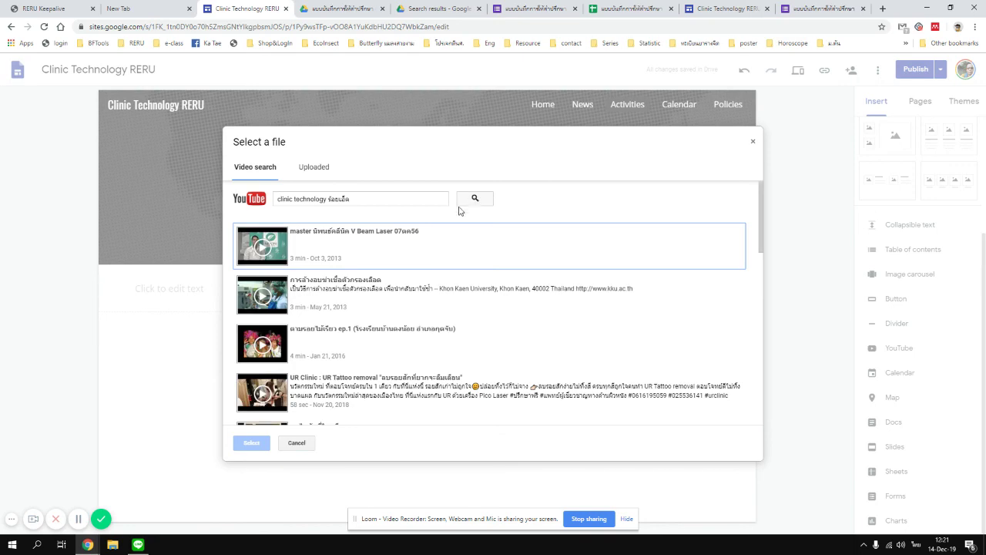
# Embed the blood-filter sterilisation video from the search results.
pyautogui.scroll(-10, 434, 321)
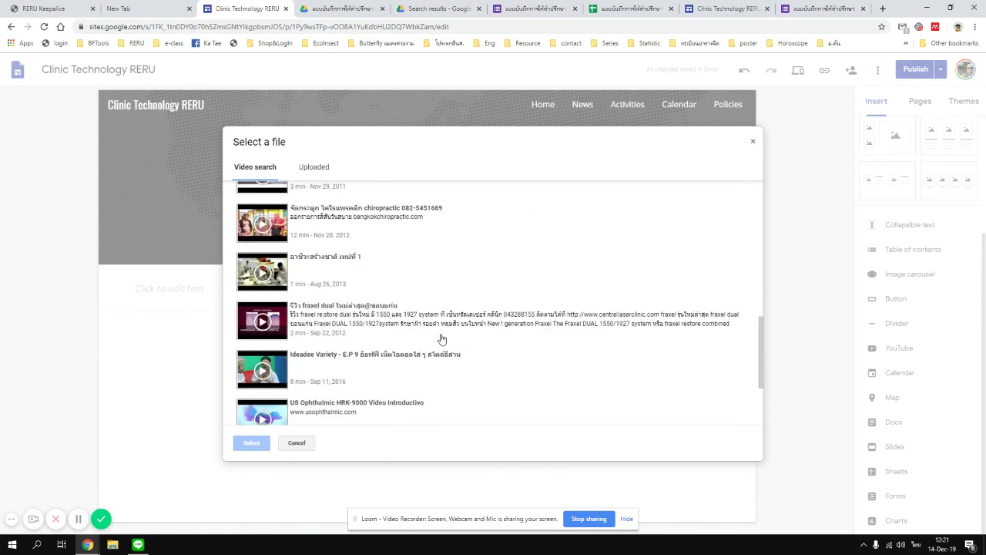
pyautogui.scroll(-2, 441, 339)
pyautogui.scroll(12, 414, 369)
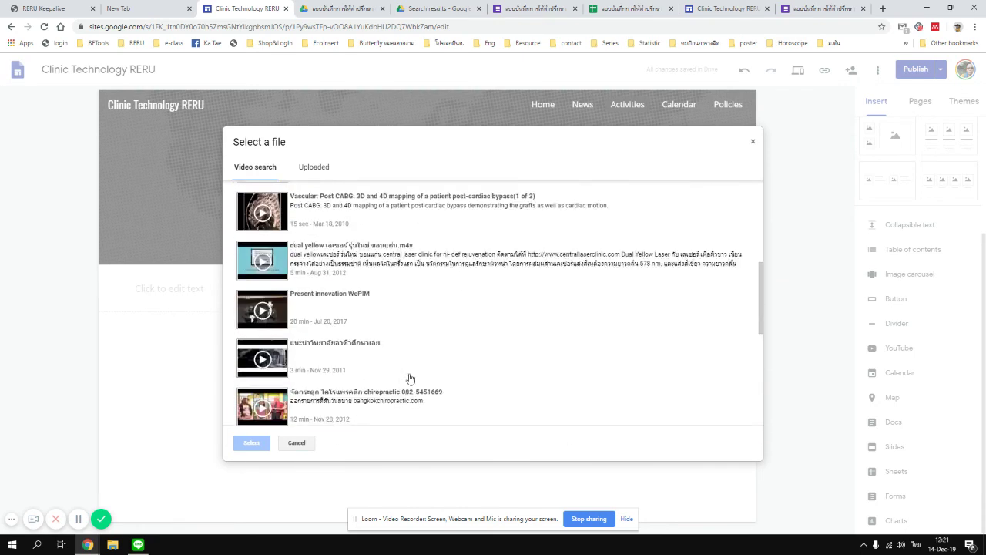
pyautogui.scroll(-3, 479, 379)
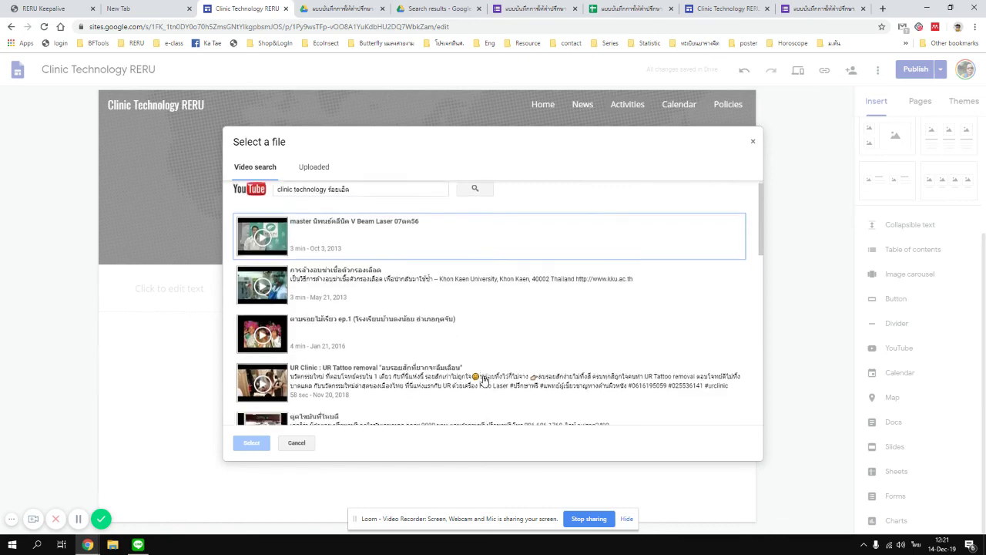
pyautogui.scroll(2, 385, 313)
pyautogui.click(347, 277)
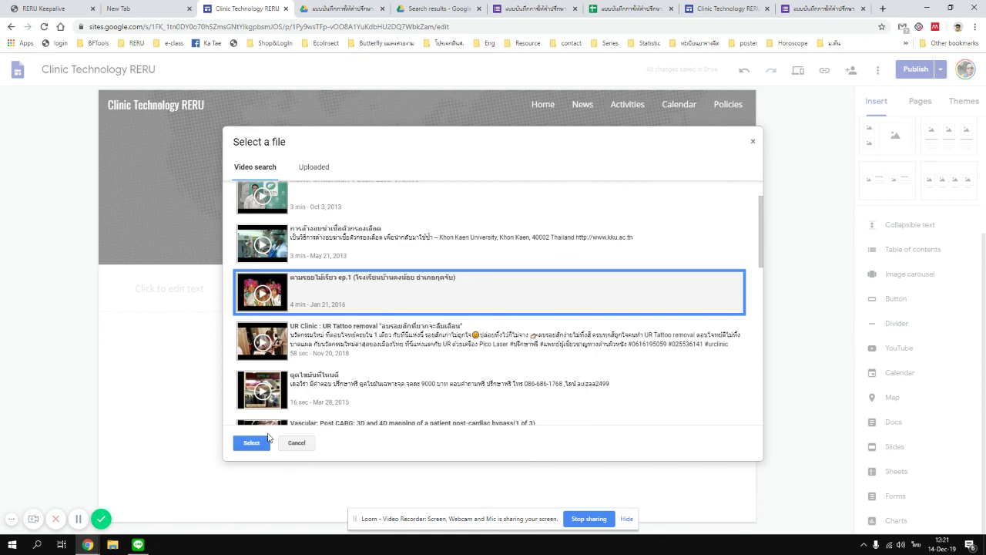
pyautogui.click(342, 257)
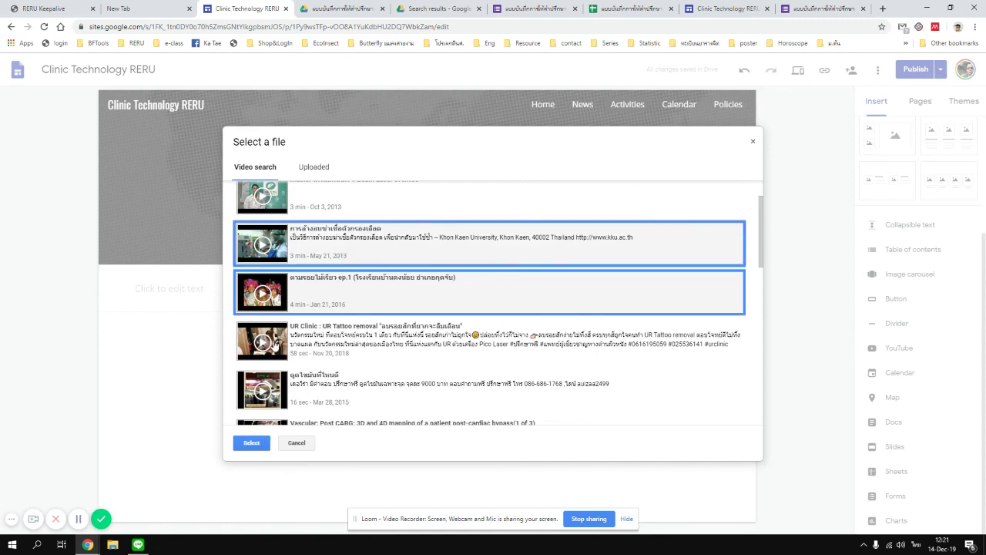
pyautogui.click(252, 446)
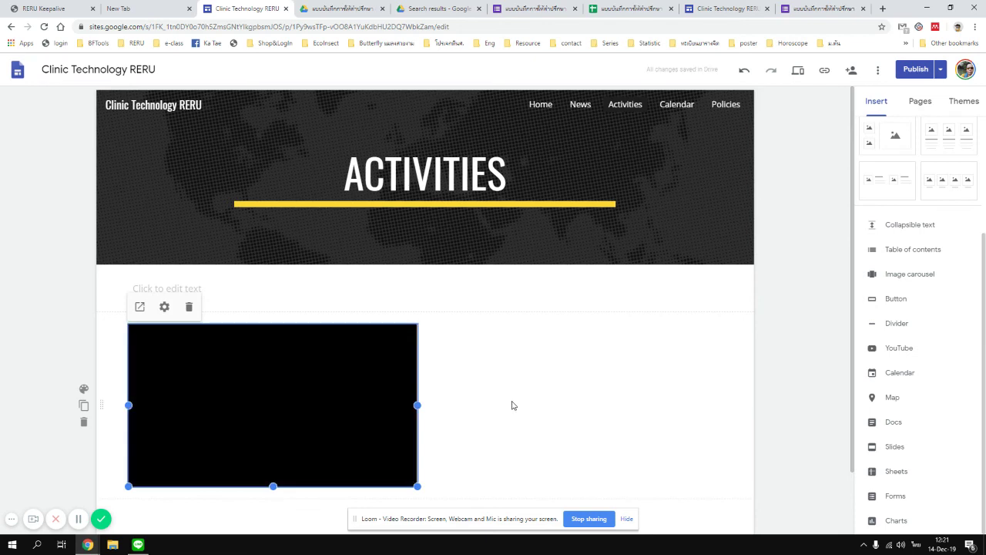
# Add a text box under the video reading การล้างอบฆ่าเชื้อตัวกรองเลือด, with a 'เครดิต:' line started.
pyautogui.scroll(-1, 493, 378)
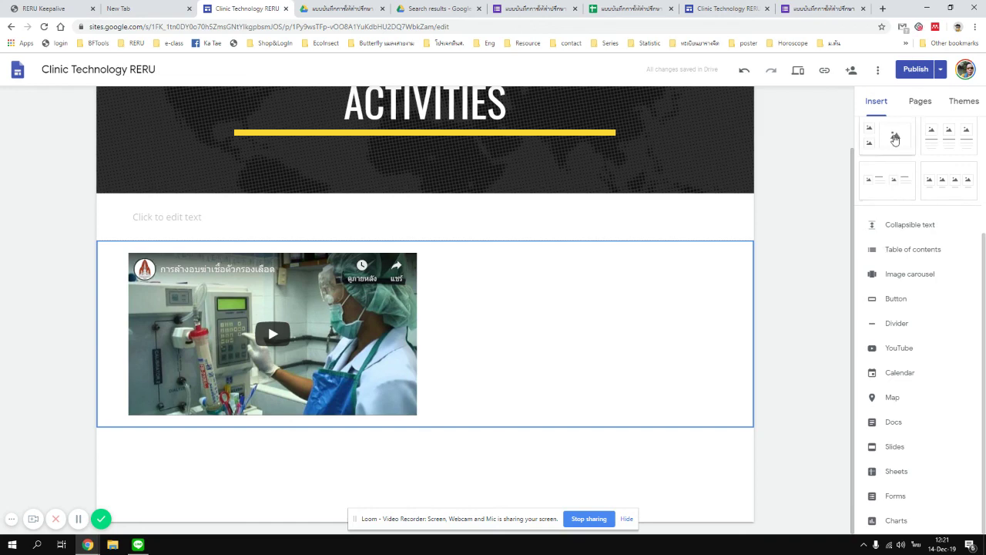
pyautogui.scroll(1, 890, 308)
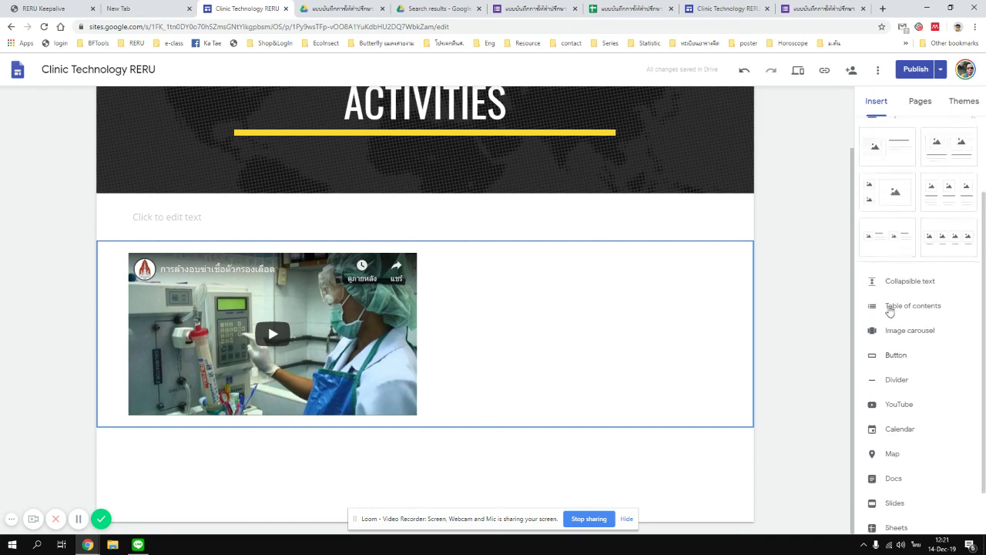
pyautogui.scroll(2, 890, 310)
pyautogui.click(886, 139)
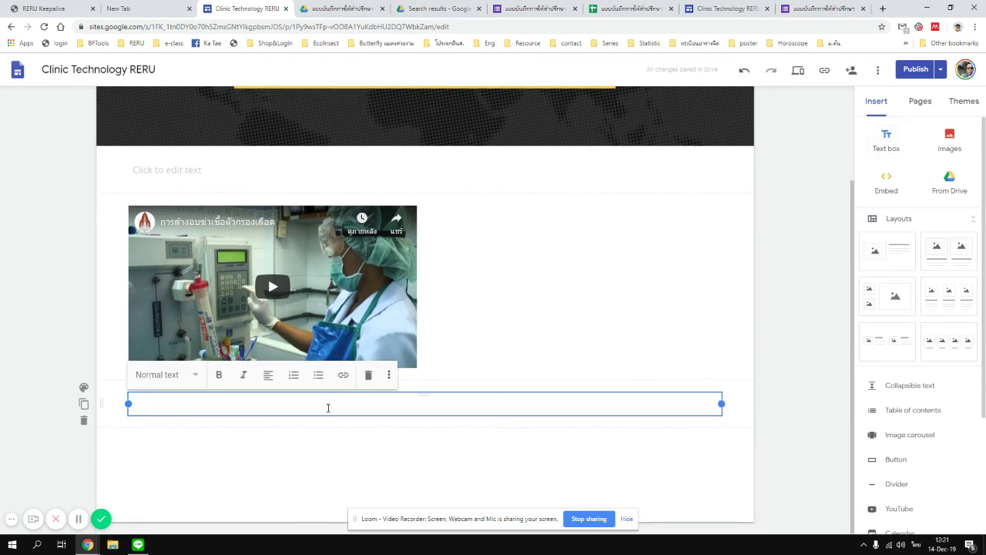
pyautogui.write('การล้างอบฆ่าเชื้อตัวก')
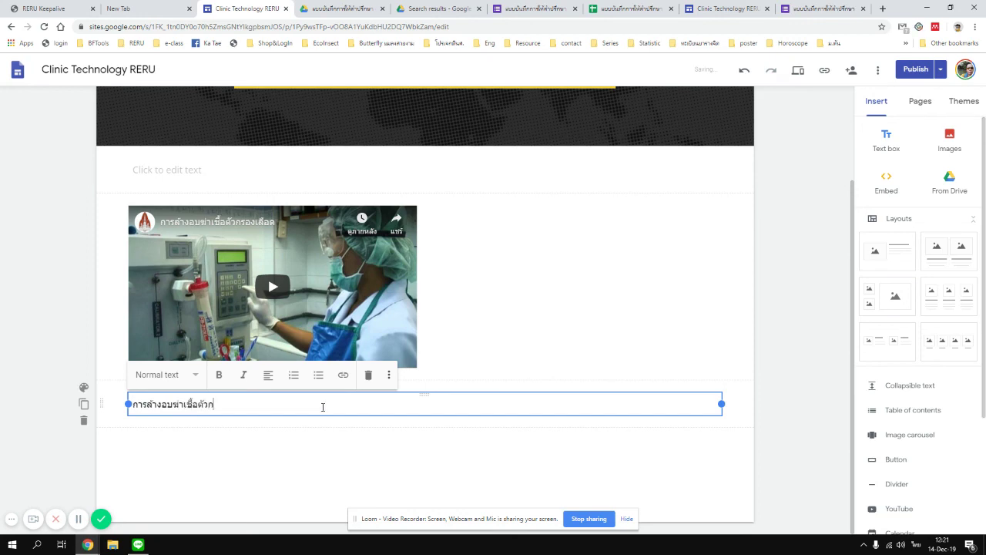
pyautogui.write('รองเลือด')
pyautogui.press('Return')
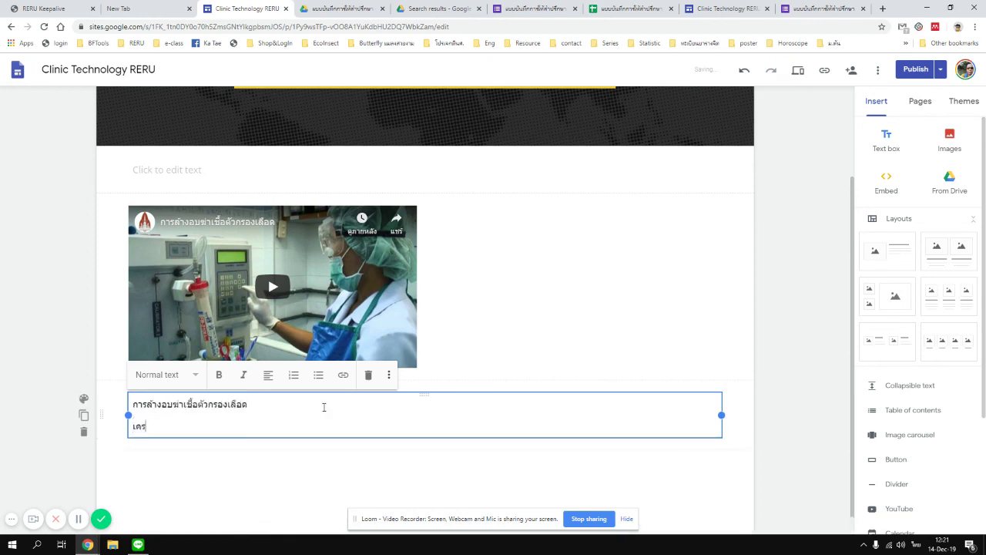
pyautogui.write('เครดิต: มหาวิทยาลัยขอนแก่น')
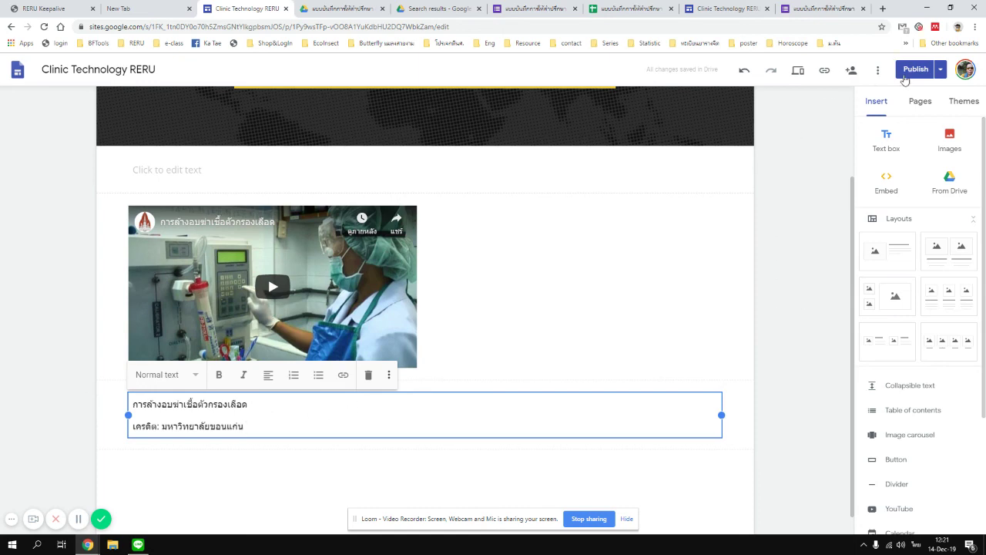
# Preview the Activities page at phone and tablet widths.
pyautogui.click(798, 71)
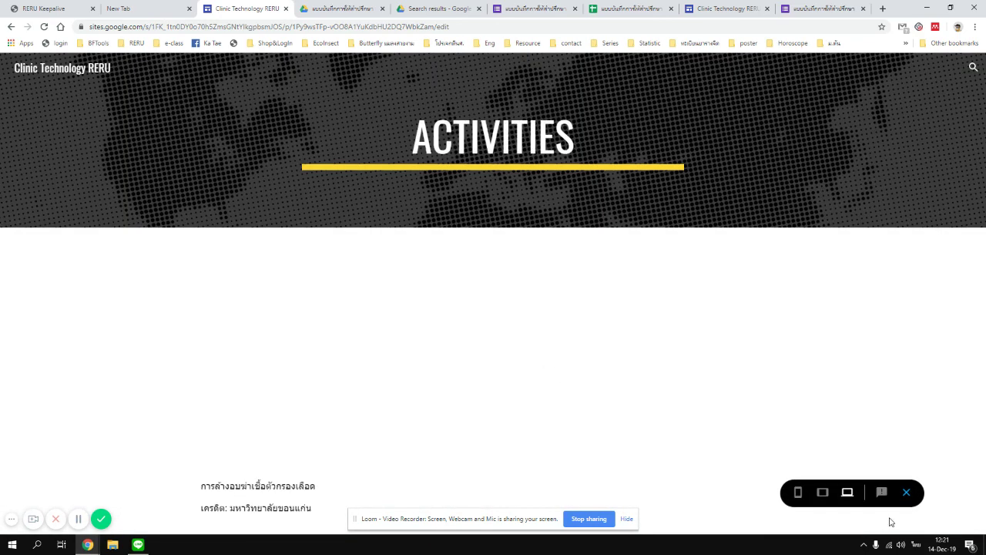
pyautogui.click(798, 492)
pyautogui.scroll(-1, 539, 362)
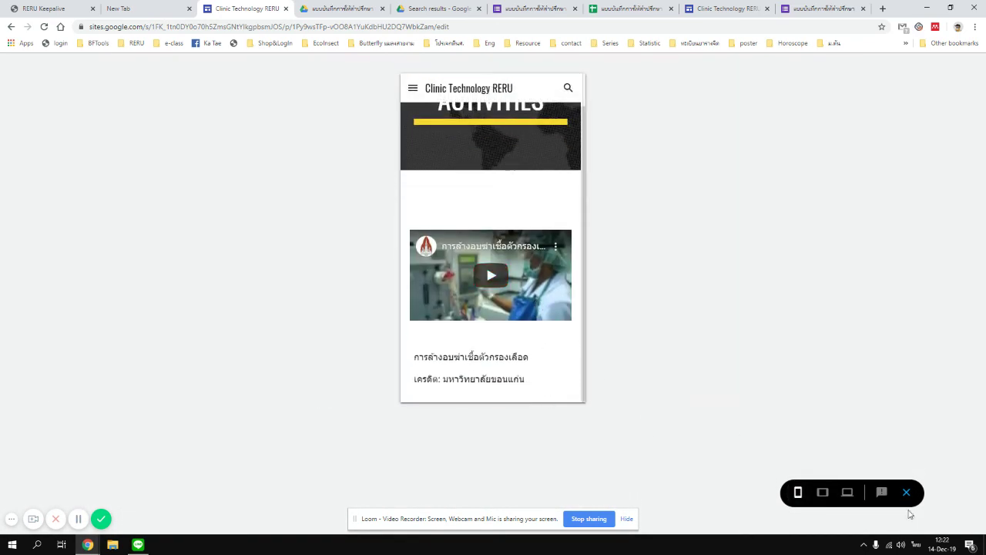
pyautogui.click(822, 491)
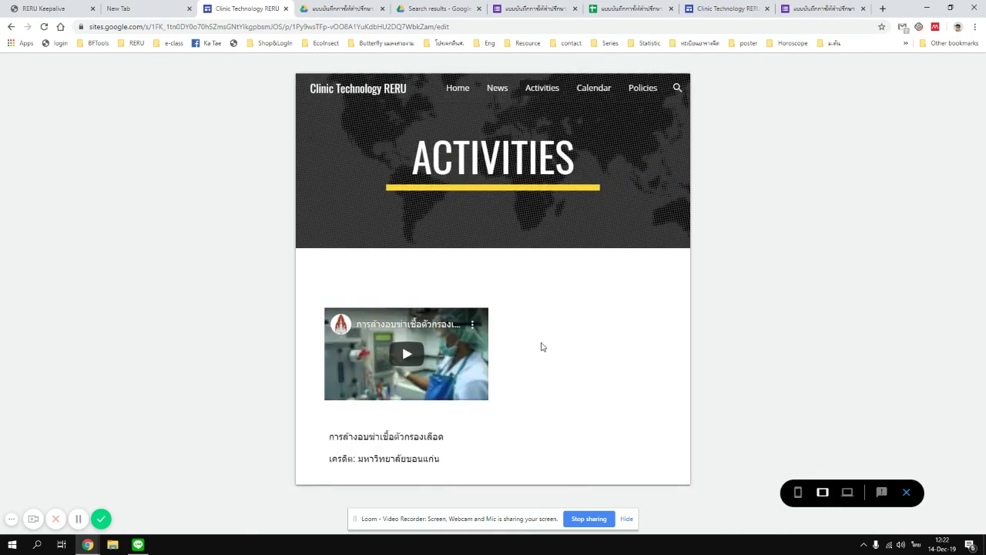
# Exit preview and delete the video section and the caption text section.
pyautogui.click(904, 493)
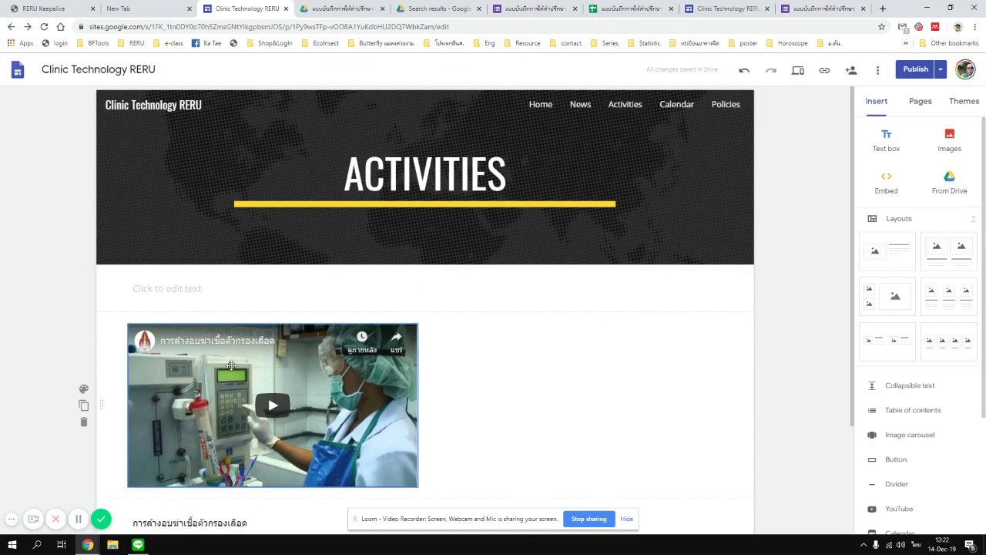
pyautogui.click(84, 421)
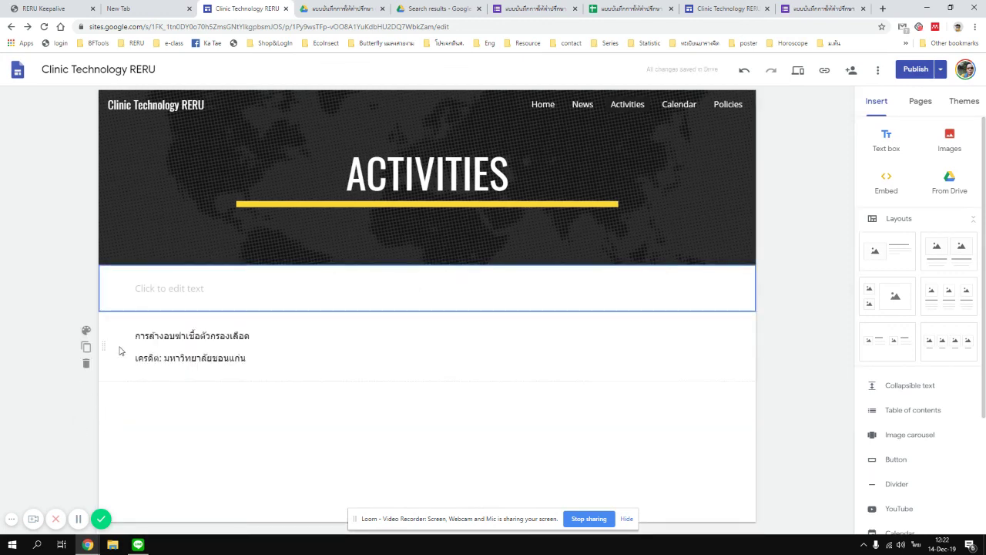
pyautogui.click(86, 364)
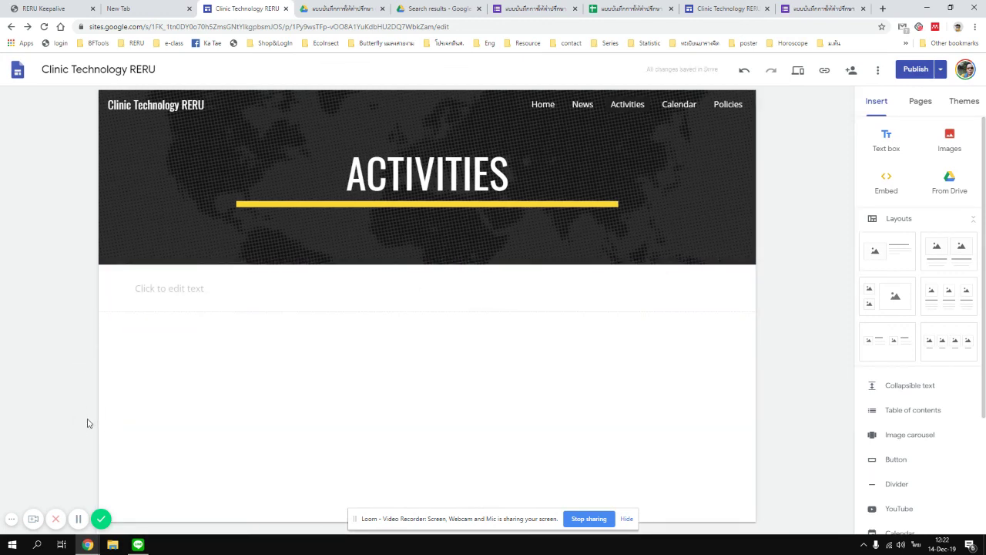